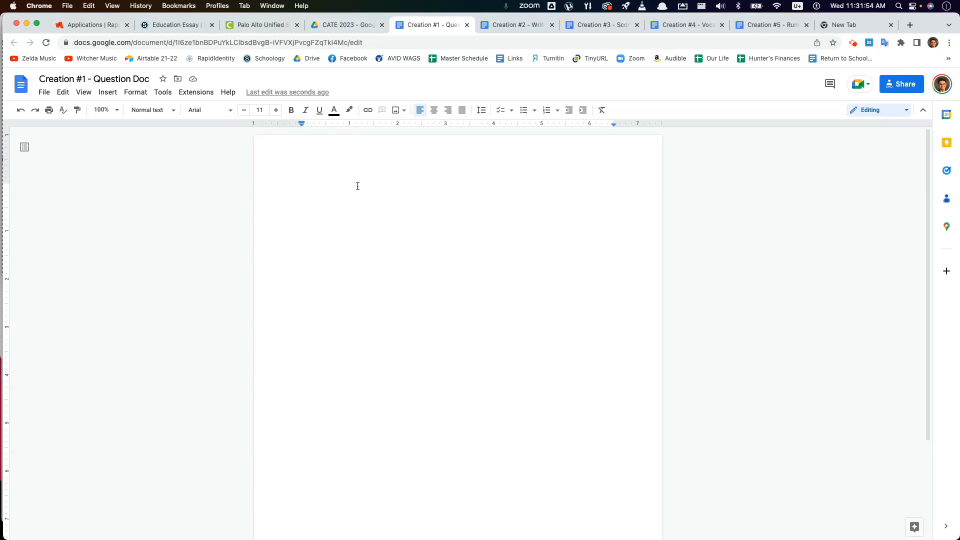
Step: Set the document's top, left and right page margins to 0.5 inches
scroll(313, 187, down, 1)
double_click(314, 185)
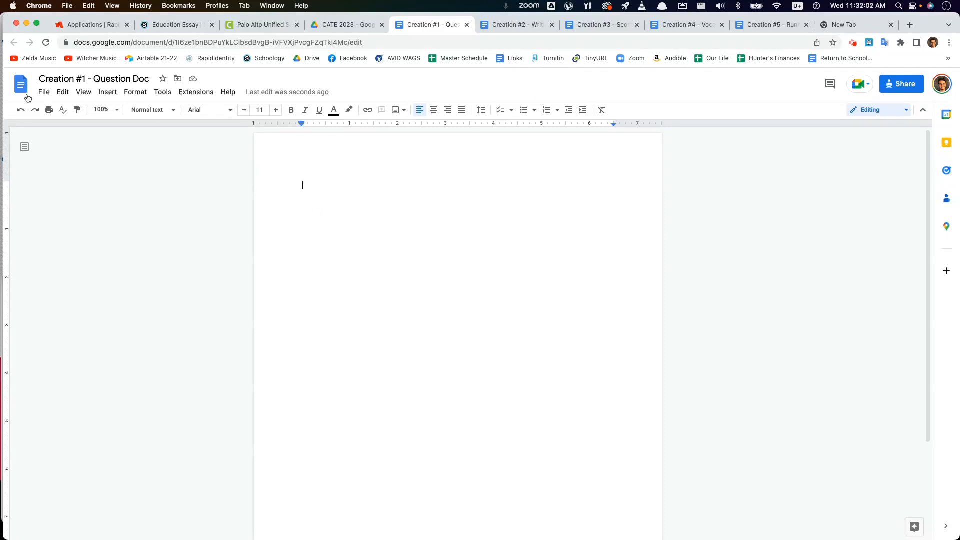
click(44, 92)
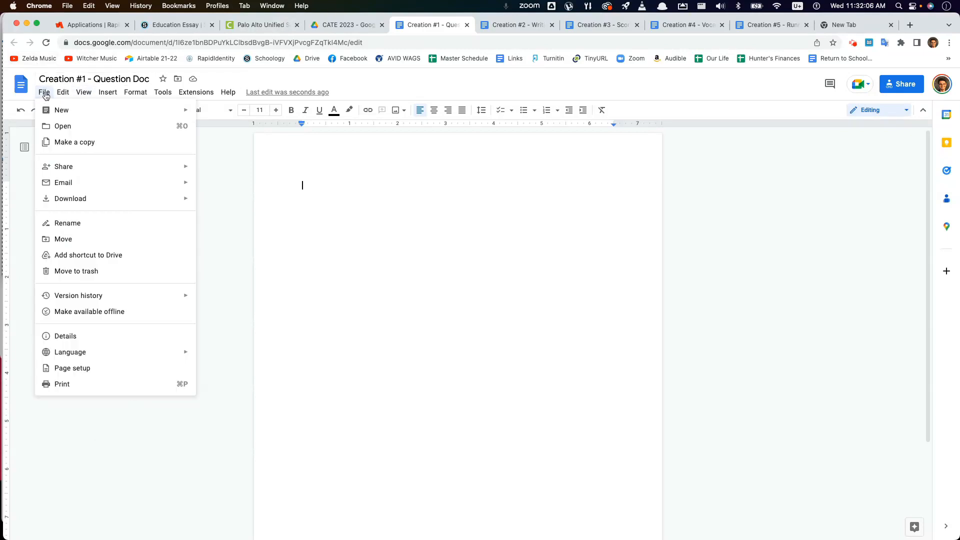
click(84, 368)
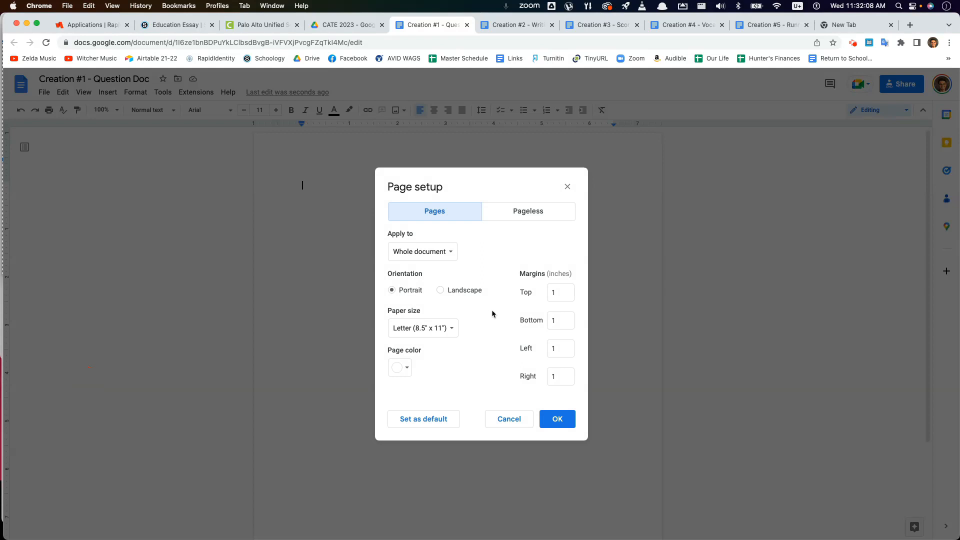
drag(549, 292, 573, 290)
text(0.5)
key(Tab)
key(Tab)
text(0)
key(Tab)
text(0.5)
key(Return)
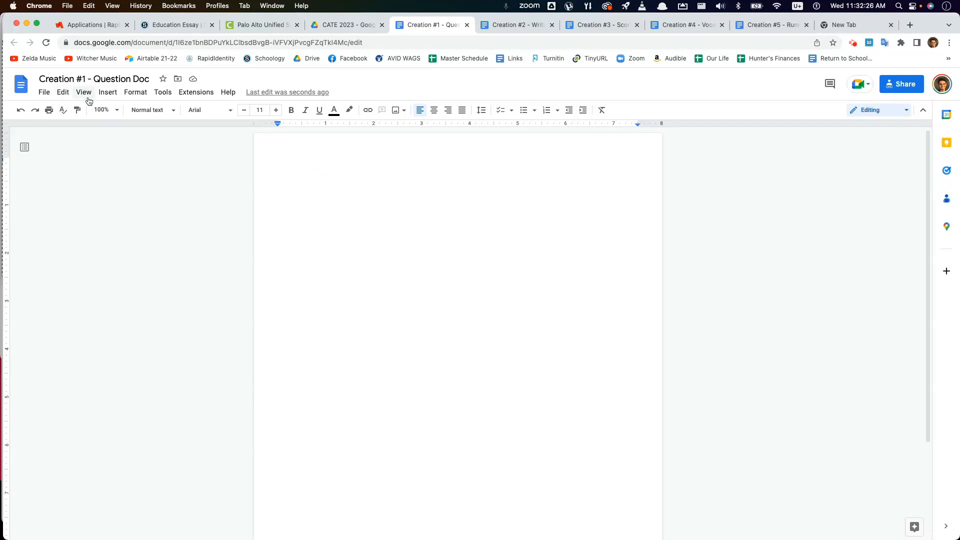
Step: Insert a table with one column and three rows at the start of the page
click(108, 92)
mouse_move(121, 130)
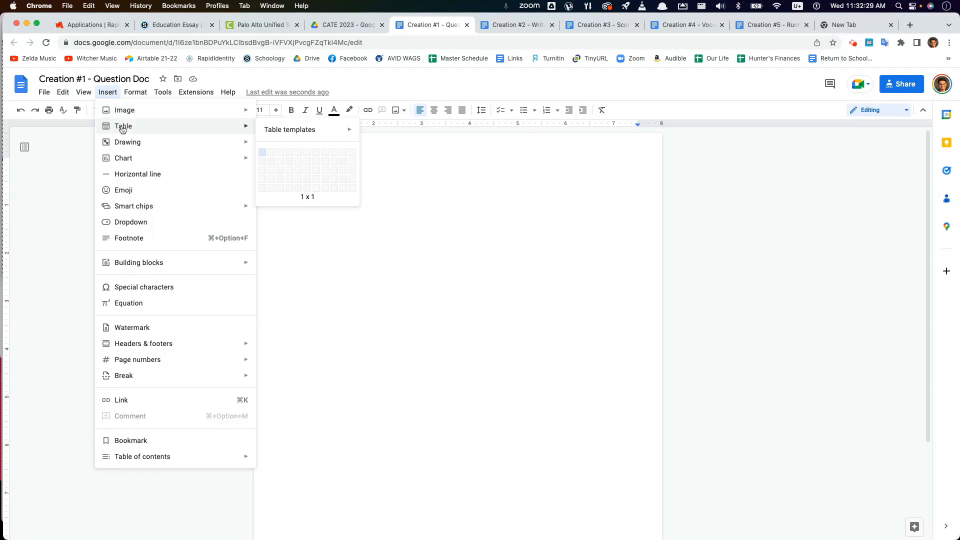
click(263, 170)
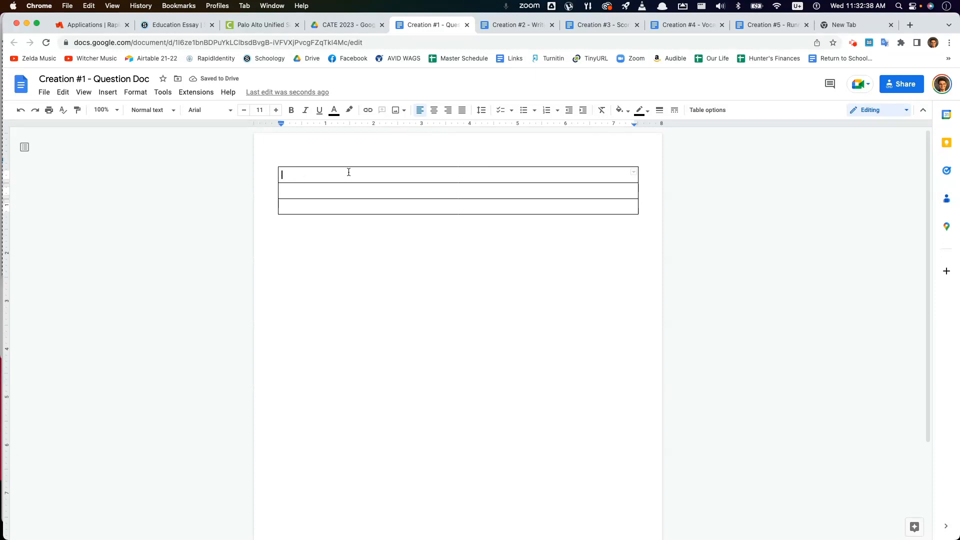
Step: Center-align the first two rows of the table
click(378, 175)
drag(378, 176, 377, 187)
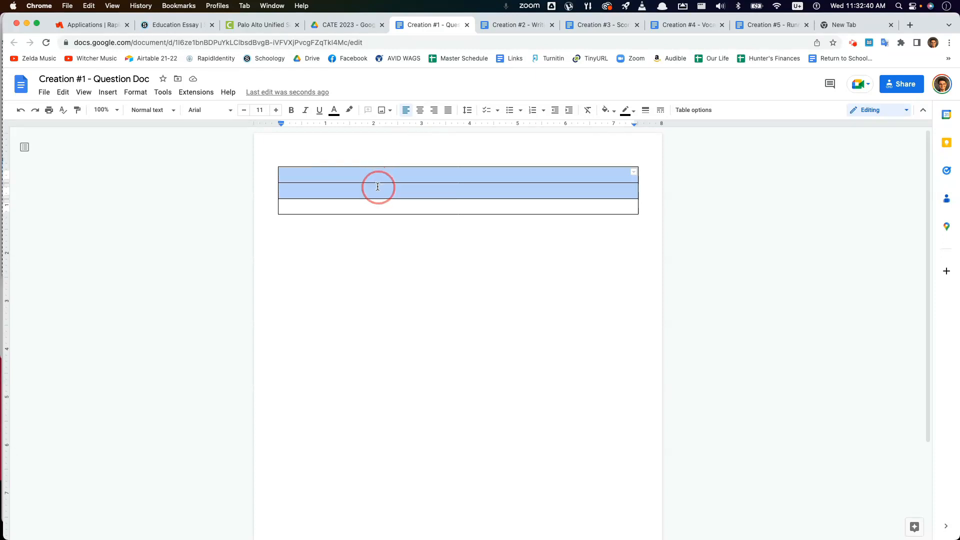
click(405, 187)
drag(418, 174, 418, 188)
click(422, 113)
drag(444, 175, 433, 189)
click(380, 203)
click(425, 172)
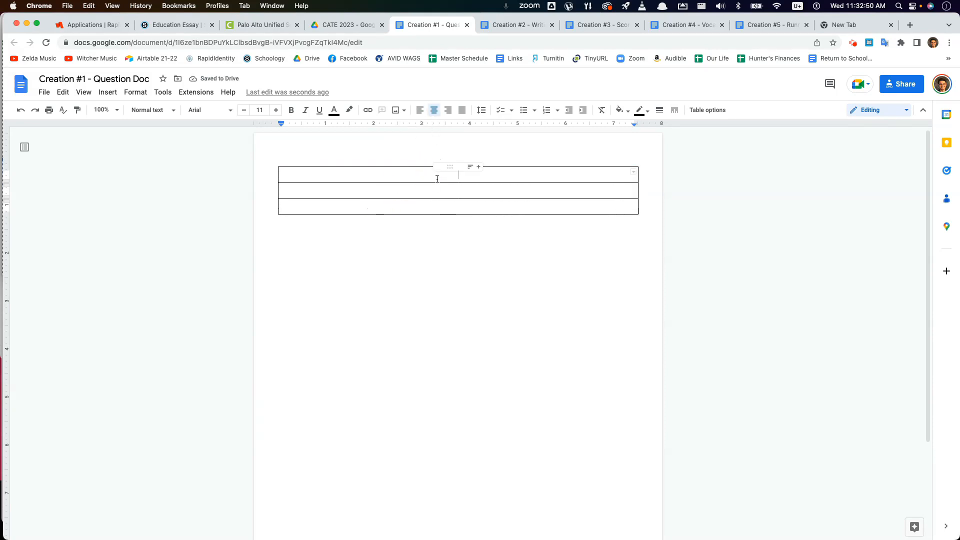
Step: Enter the title "Little Fires Everywhere Reading Questions" in the first row, with only the book title in italics
click(468, 181)
click(473, 176)
key(super+i)
text(Little Fires Everywhere)
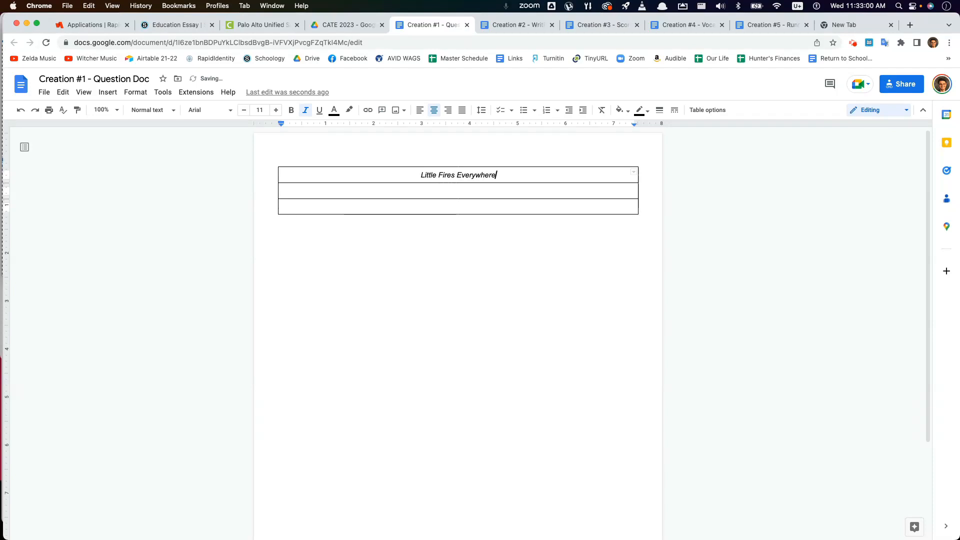
key(super+i)
text(R)
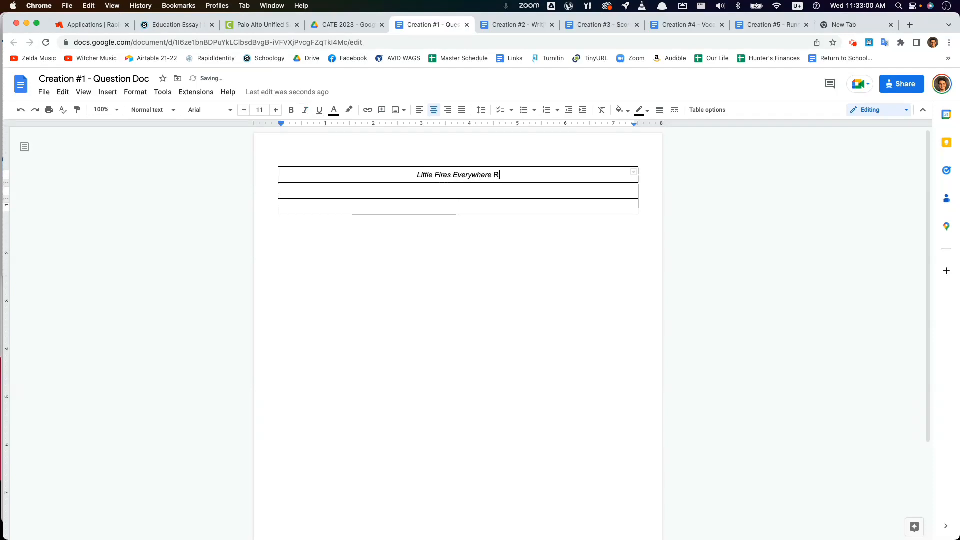
text(eading Questions)
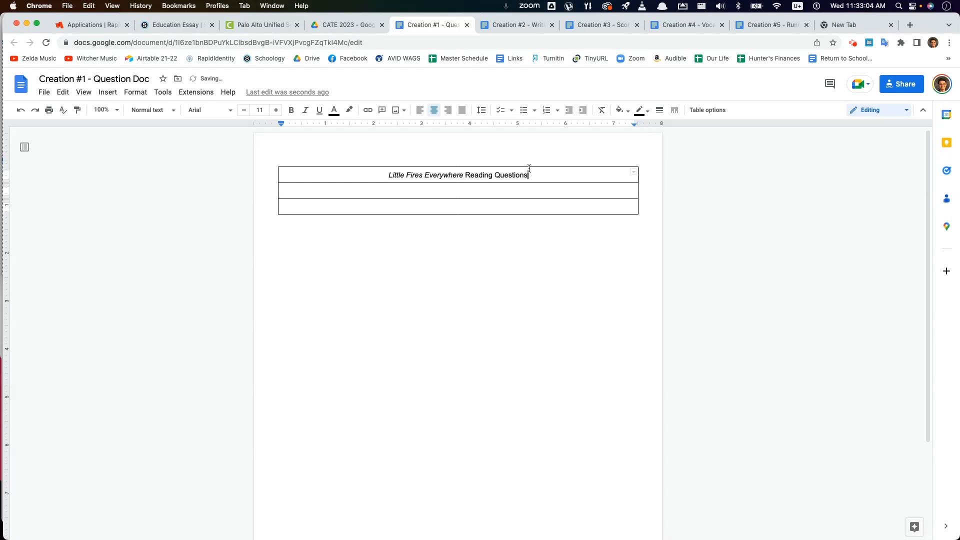
drag(535, 174, 340, 174)
click(478, 194)
click(553, 175)
double_click(515, 189)
click(516, 193)
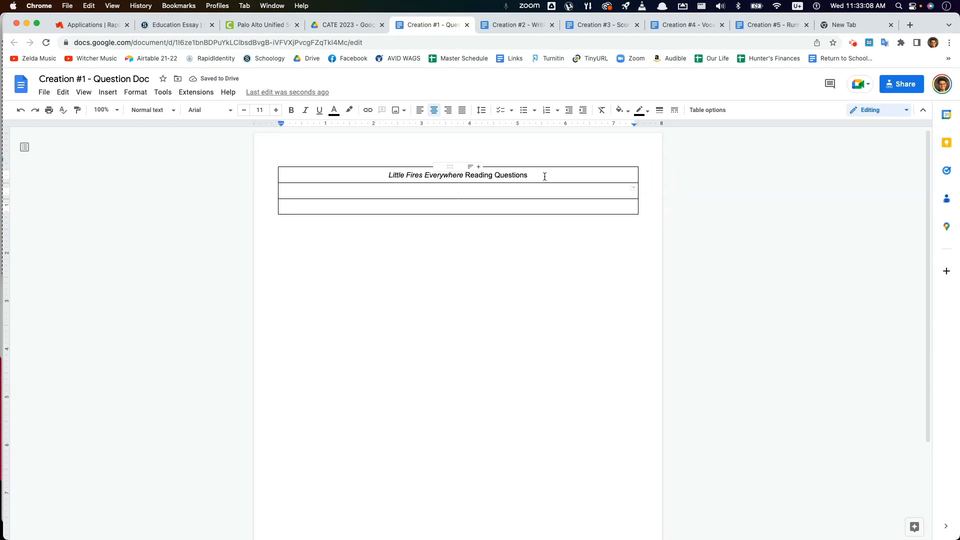
Step: Enter "English 9A" in the second row, followed by a dash and the teacher's name
click(493, 190)
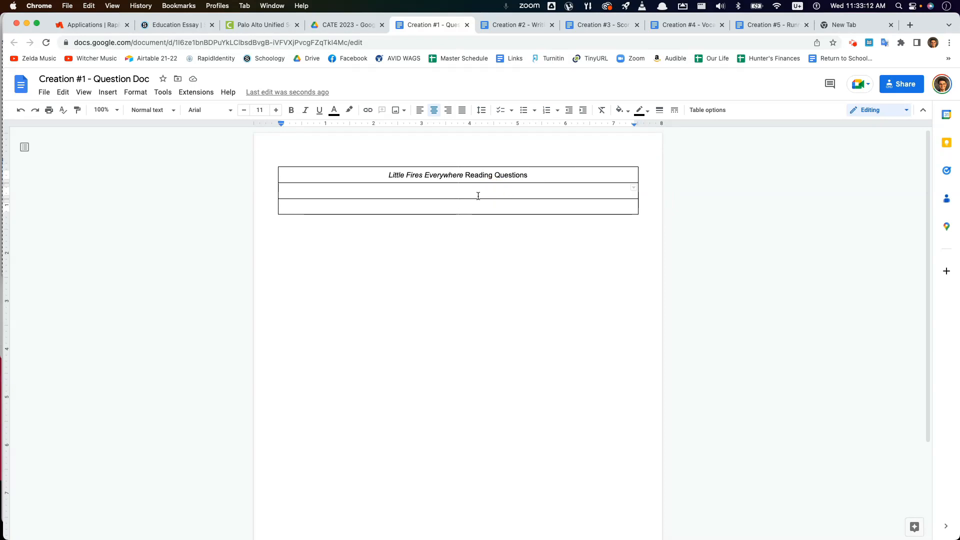
text(English)
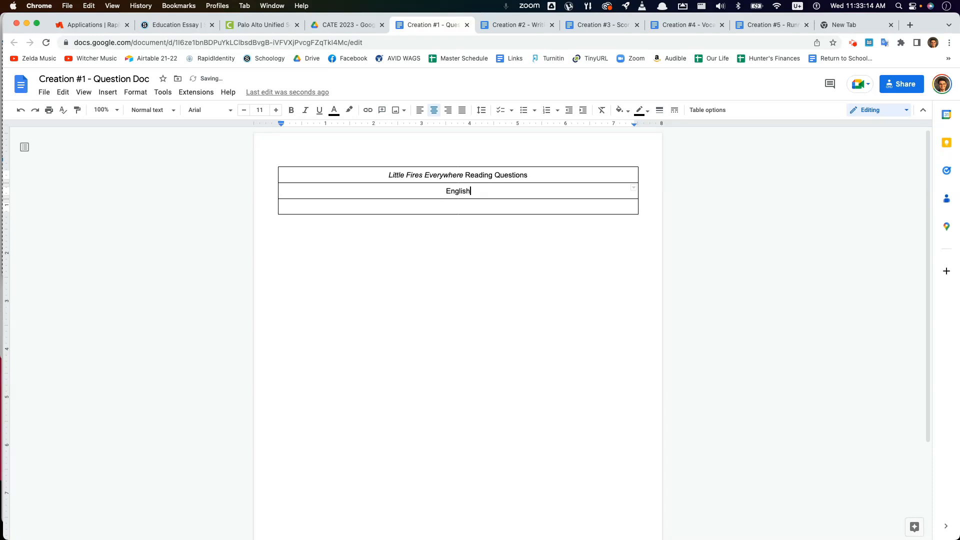
text( 9A)
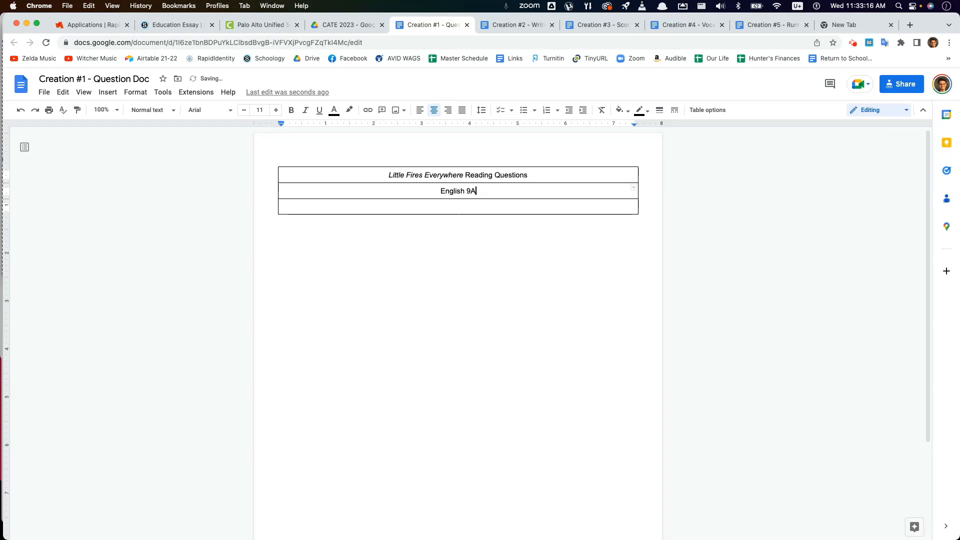
text( •)
key(BackSpace)
text(-)
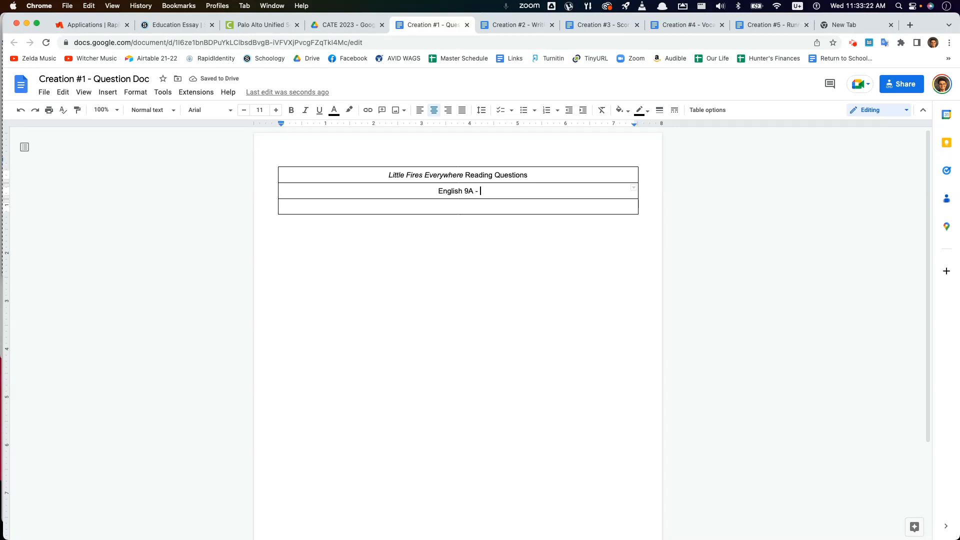
text(Mr. Reardon)
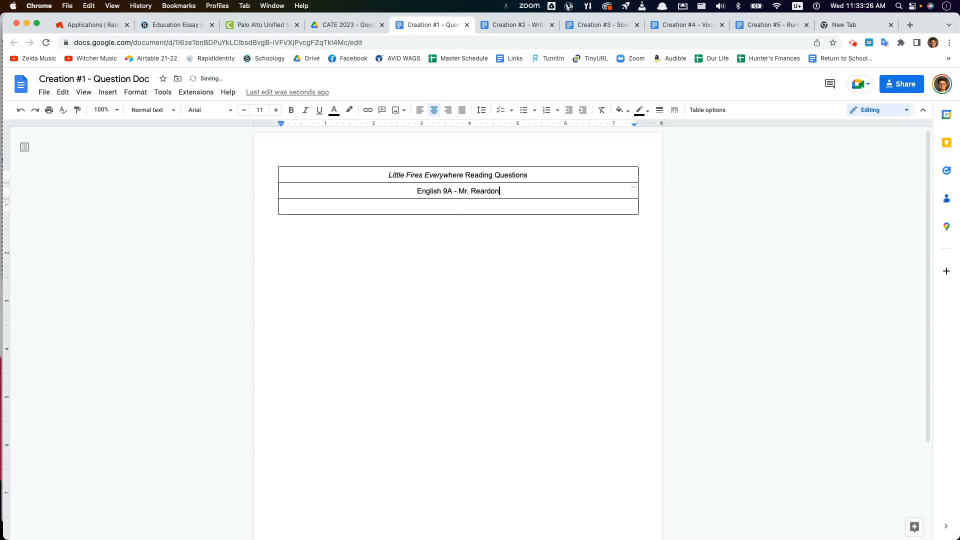
Step: Complete the second row's line with " - Spring 2023" after the teacher's name
text( - Perio)
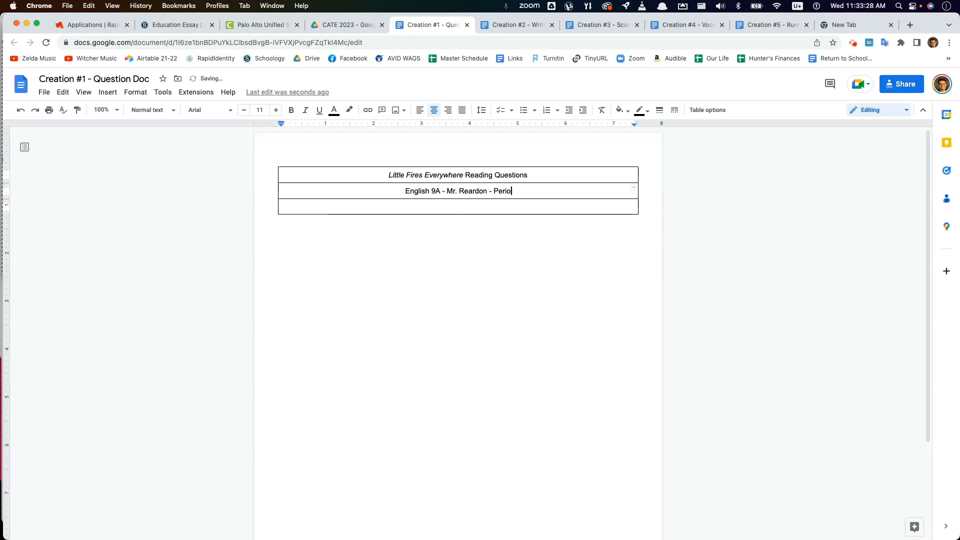
key(BackSpace)
key(BackSpace)
key(BackSpace)
key(BackSpace)
key(BackSpace)
text(F)
key(BackSpace)
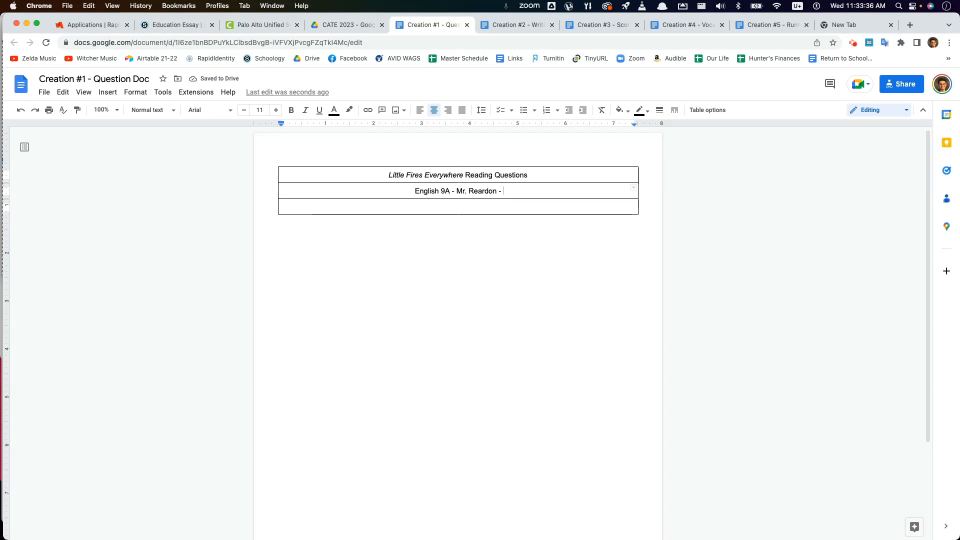
text(Spring 2023)
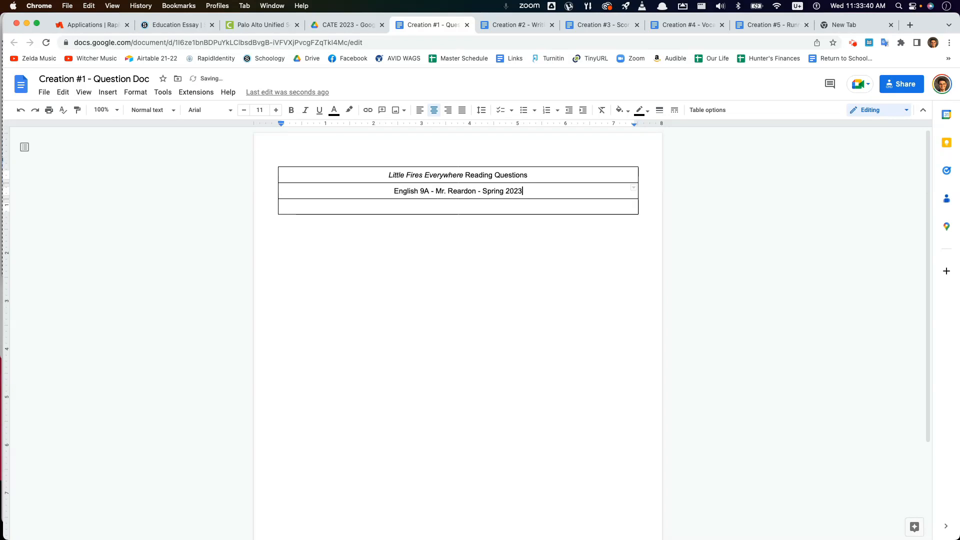
click(476, 206)
drag(531, 172, 345, 168)
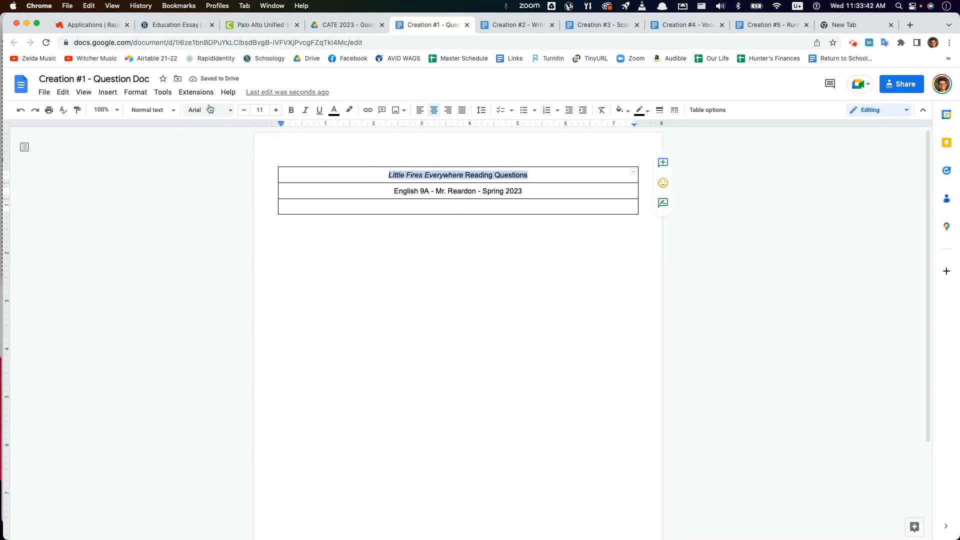
click(461, 204)
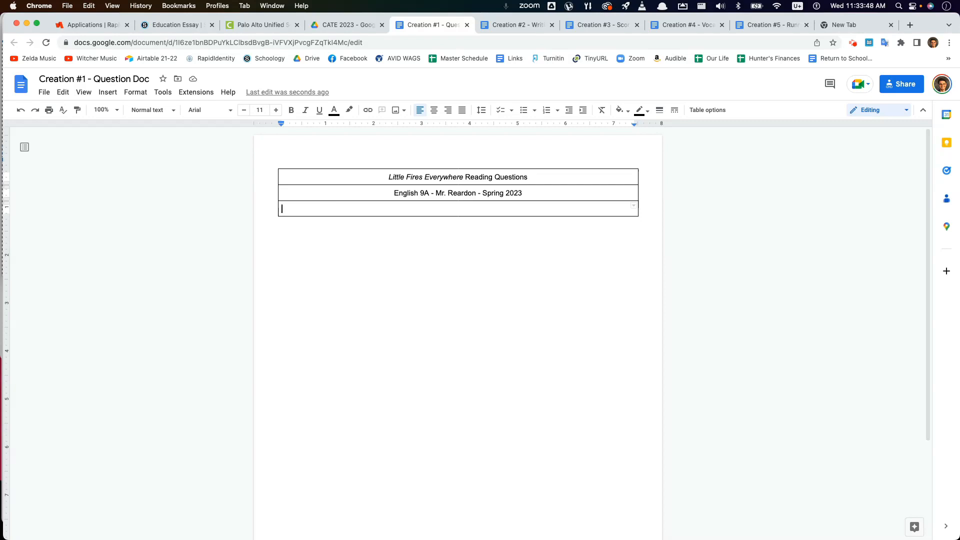
click(467, 208)
click(361, 214)
right_click(391, 207)
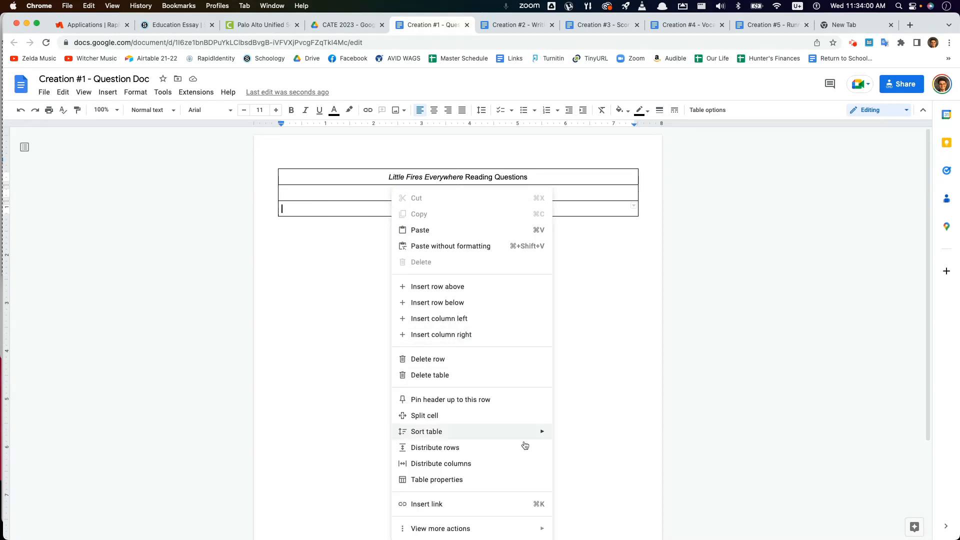
click(453, 416)
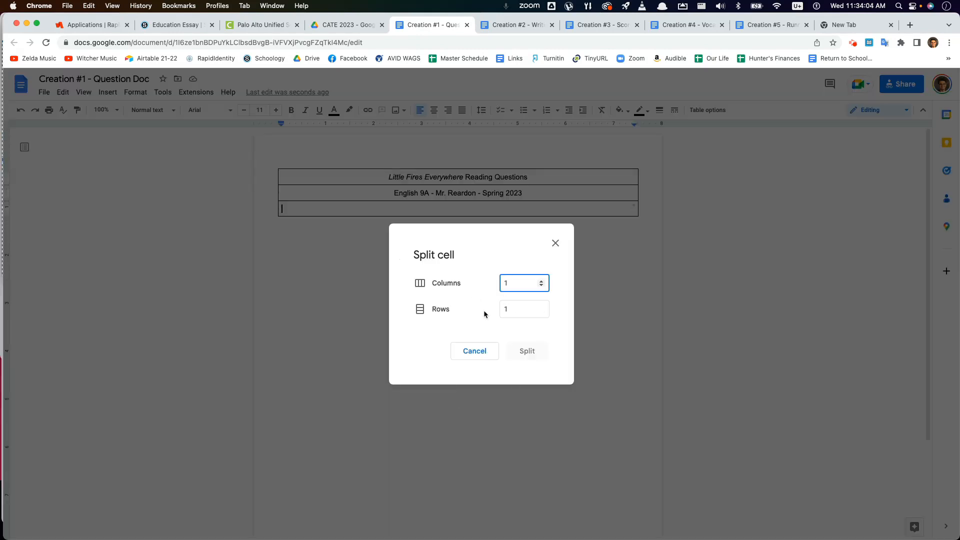
click(555, 244)
Step: Split the third row's cell into 4 columns and 1 row
click(442, 216)
right_click(436, 210)
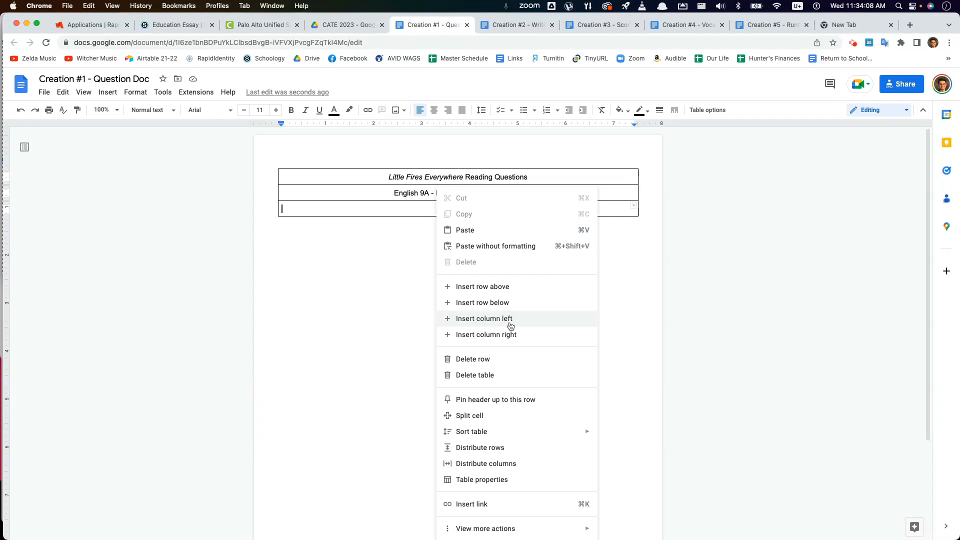
click(513, 416)
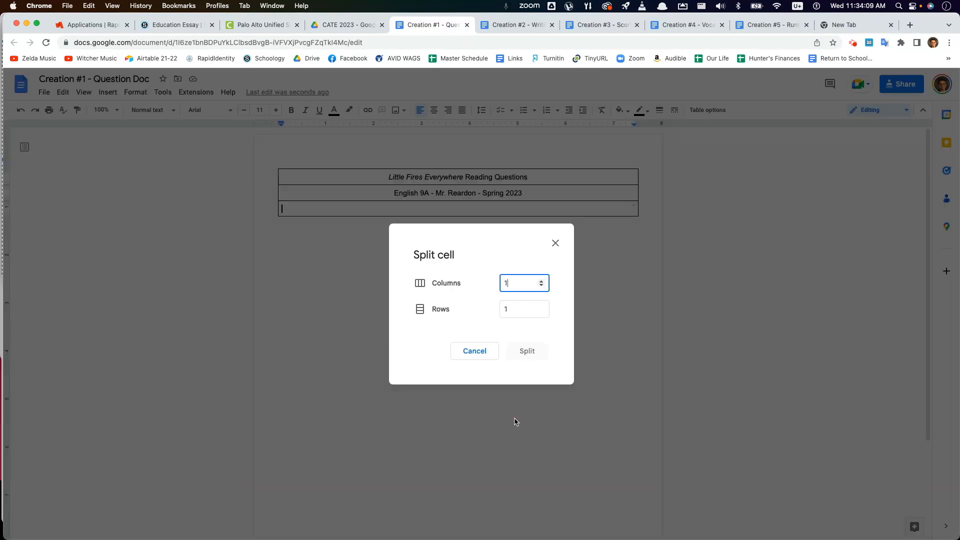
click(510, 311)
click(517, 285)
click(516, 312)
click(501, 289)
key(BackSpace)
text(4)
click(466, 310)
click(526, 351)
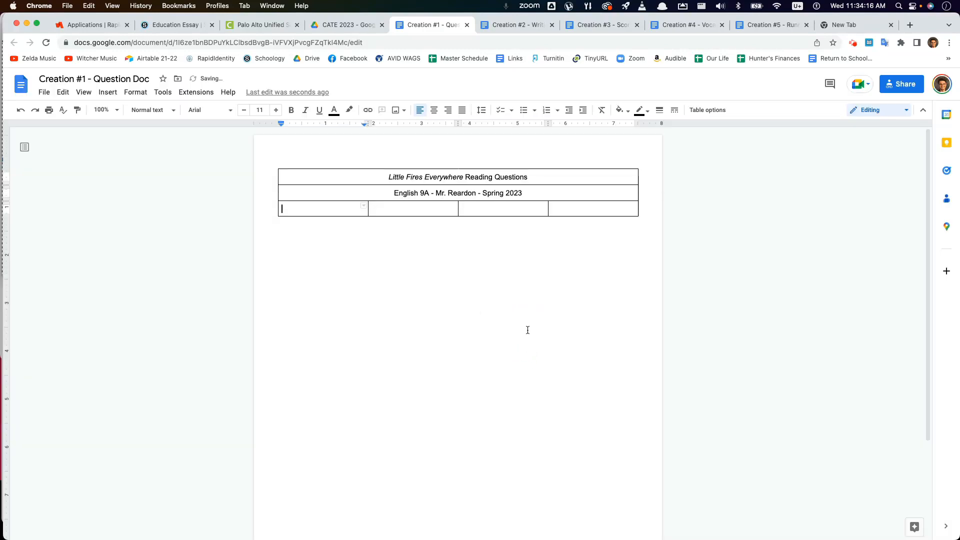
Step: Label the four cells of the third row "Name:", "Period:", "Roster #:" and "Seat Code:"
click(310, 207)
text(Name:)
double_click(426, 209)
key(Left)
key(Tab)
text(Period:)
key(Tab)
text(Roster $)
key(Tab)
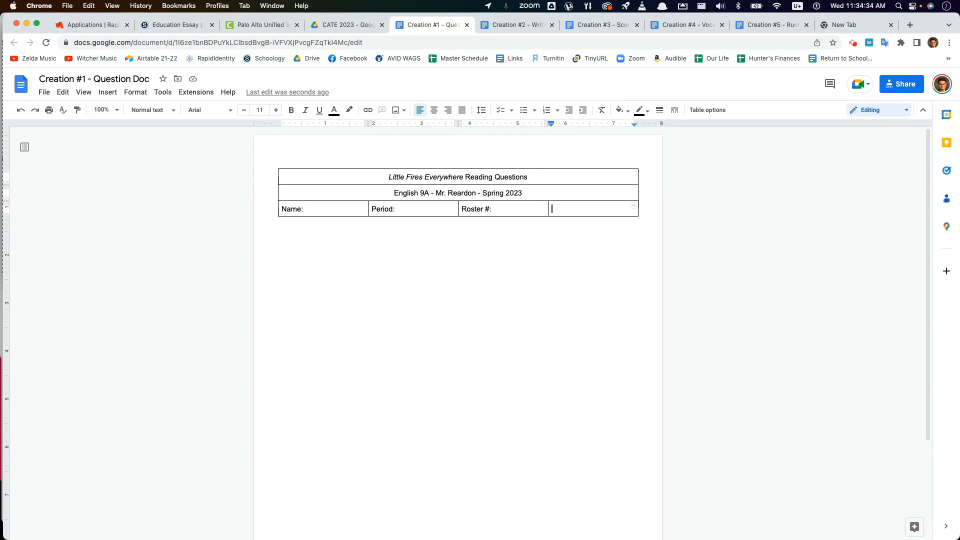
text(Seat Code:)
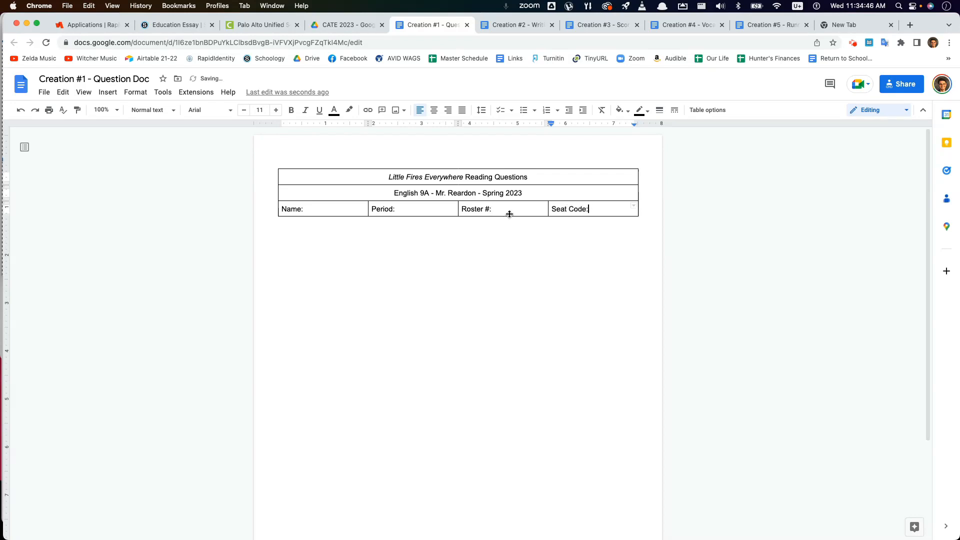
Step: Resize the third row's cells so Name spans about 4.1 inches and Period, Roster # and Seat Code just fit their labels
mouse_move(549, 209)
mouse_down()
mouse_move(594, 217)
mouse_move(580, 215)
mouse_up()
drag(459, 212, 527, 210)
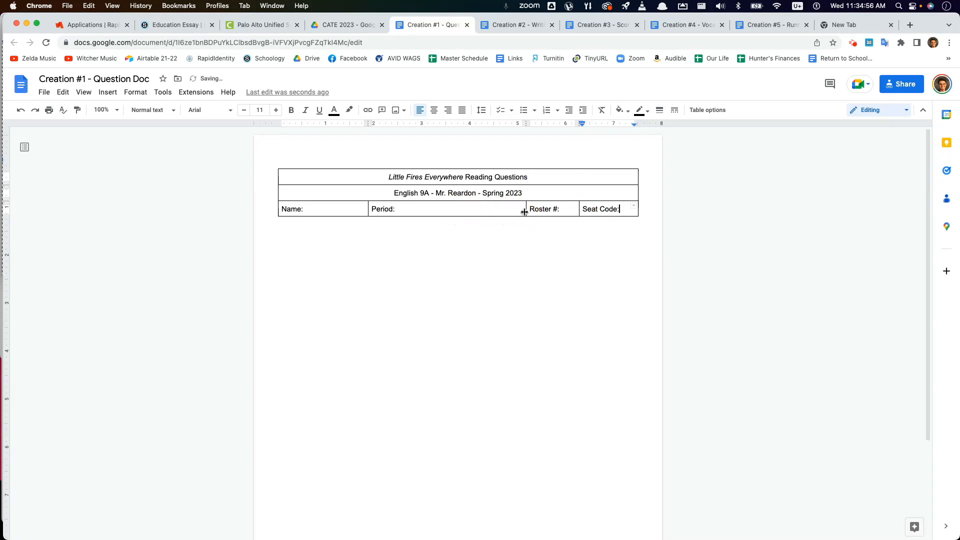
drag(368, 212, 473, 212)
click(510, 214)
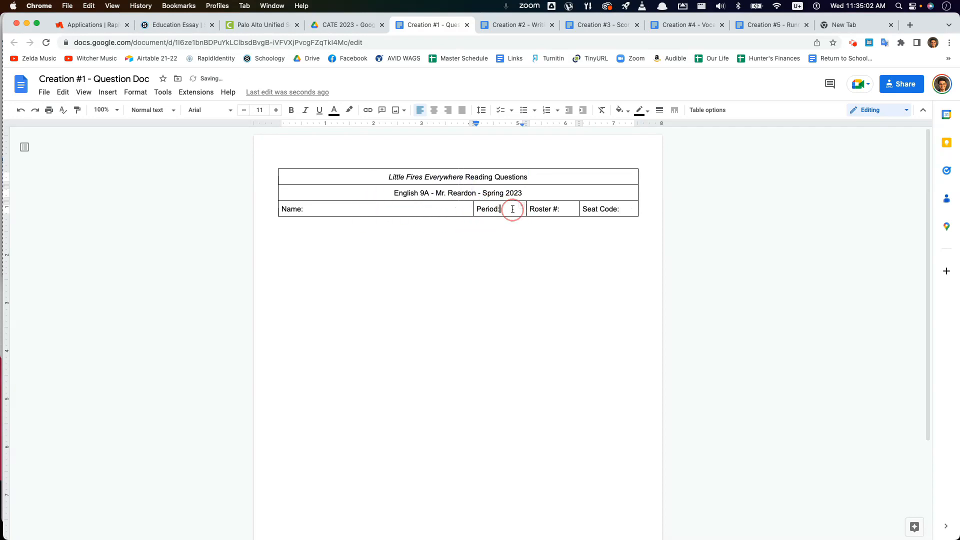
click(576, 208)
click(631, 210)
click(485, 210)
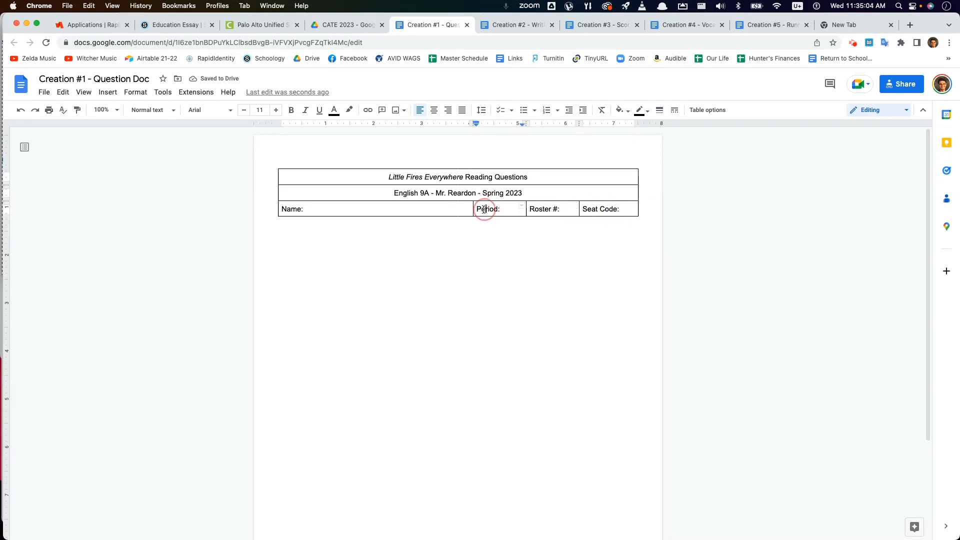
click(420, 217)
click(379, 206)
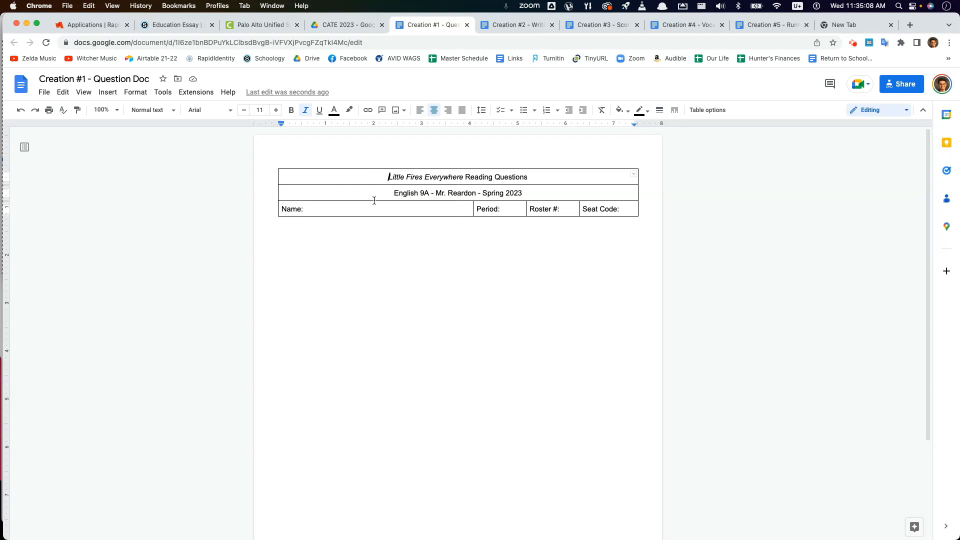
click(340, 251)
click(525, 247)
click(586, 218)
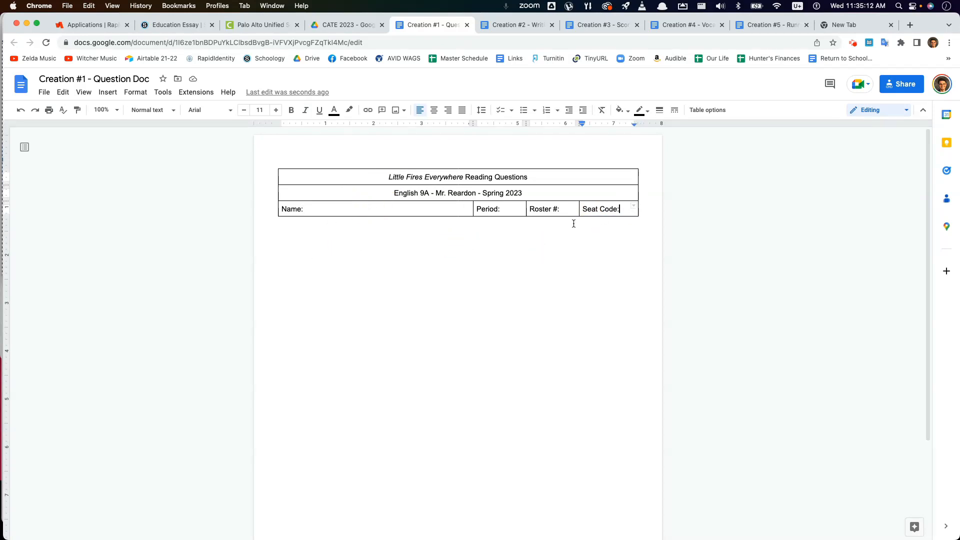
Step: Change the font of all the text in the header table to Garamond
click(393, 205)
drag(362, 181, 607, 203)
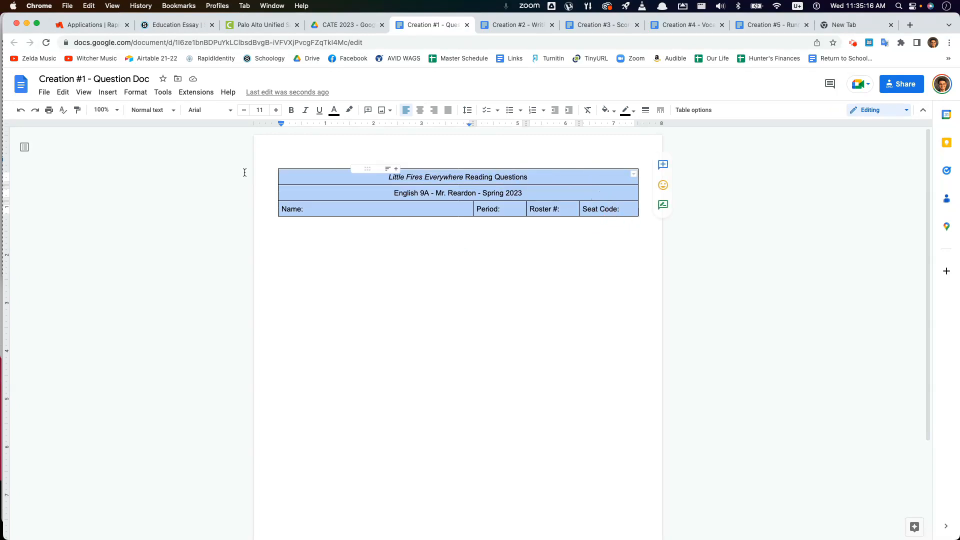
click(202, 116)
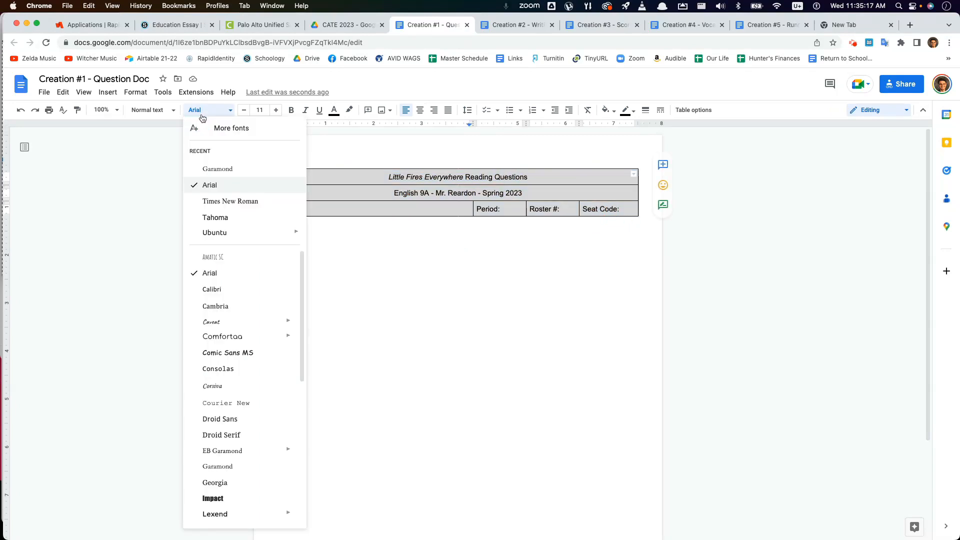
click(247, 172)
drag(619, 209, 506, 212)
drag(425, 201, 375, 176)
click(395, 189)
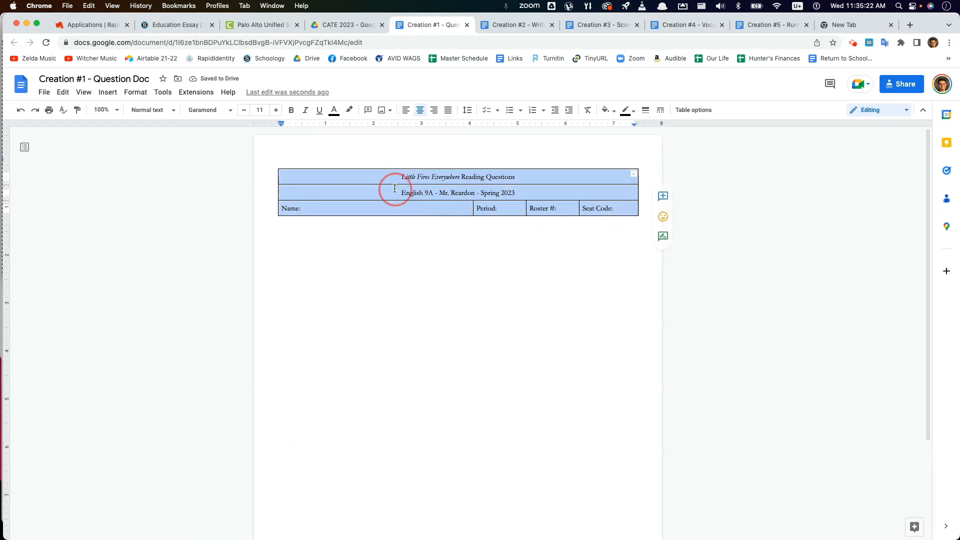
Step: Set the font size of the third row's Name, Period, Roster # and Seat Code labels to 12
click(369, 205)
drag(367, 205, 400, 208)
click(601, 210)
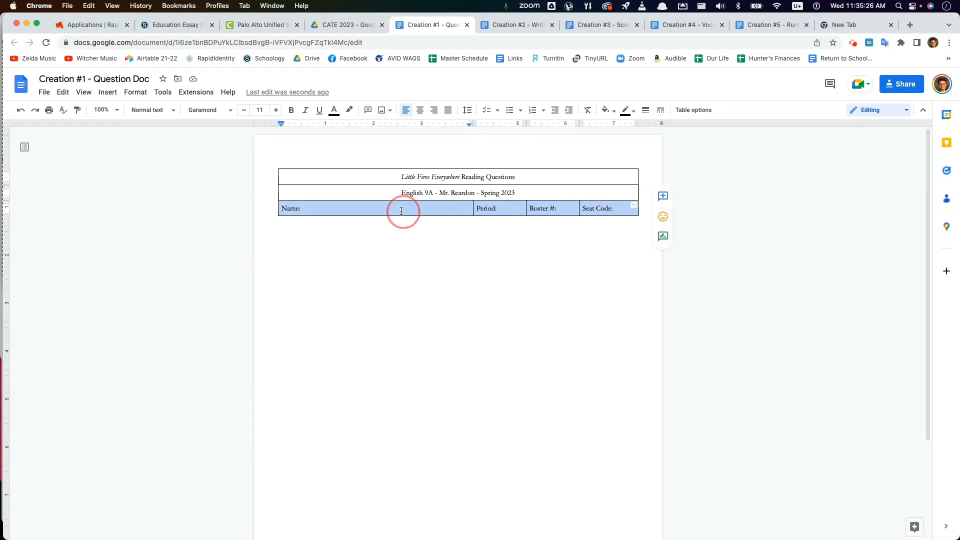
click(258, 110)
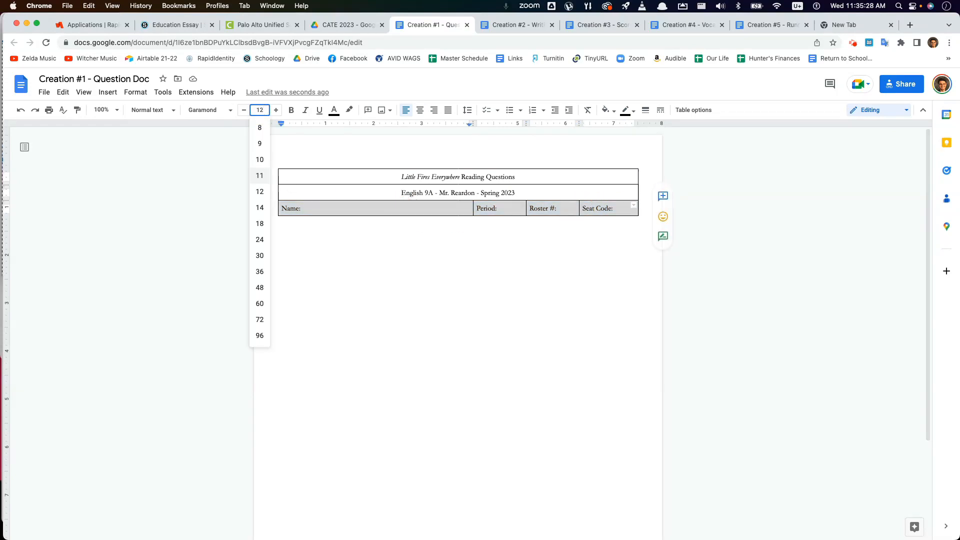
text(12)
key(Return)
click(511, 215)
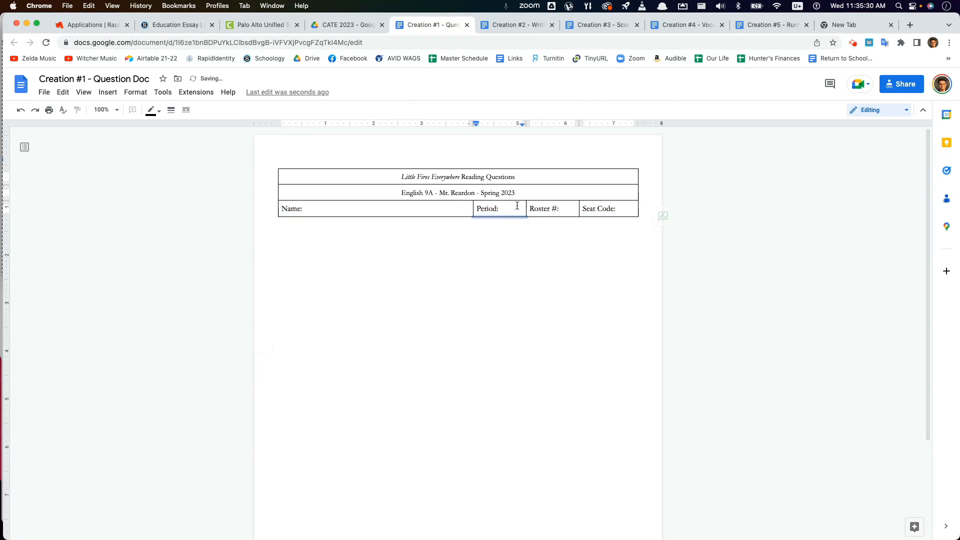
Step: Set the font size of the class line in the header table's second row to 10
drag(516, 193, 334, 194)
click(260, 110)
text(11)
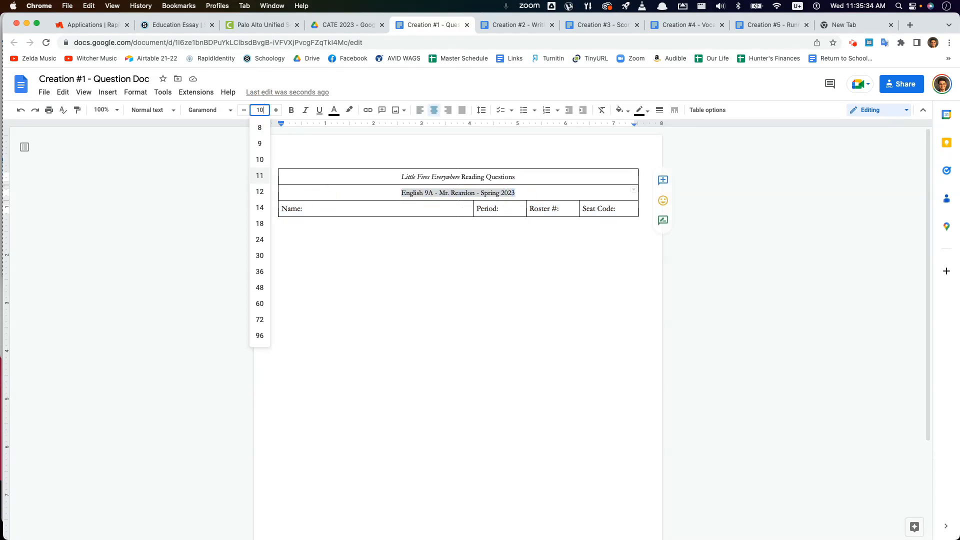
key(Return)
Step: Set the font size of the "Little Fires Everywhere Reading Questions" title to 18
click(511, 178)
drag(516, 179, 390, 176)
click(434, 178)
click(260, 110)
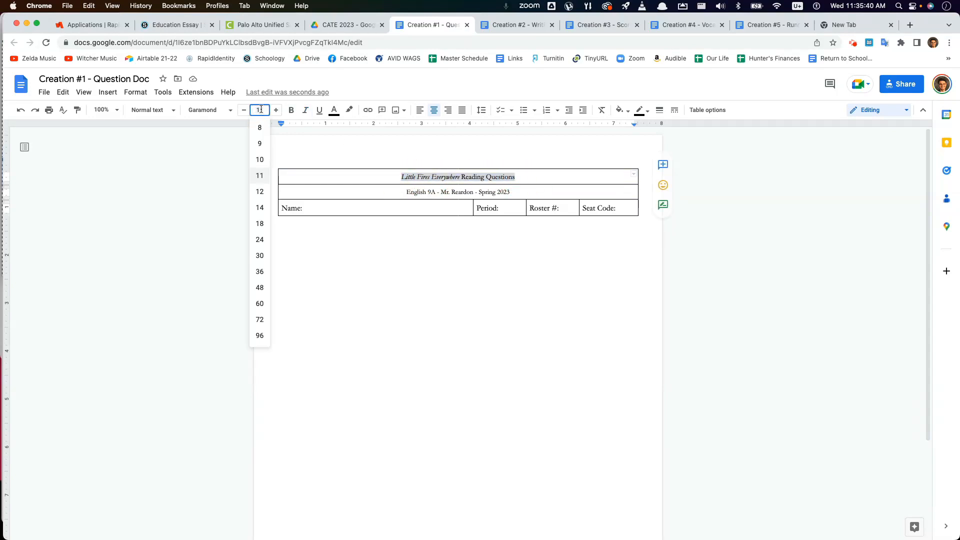
text(18)
key(Return)
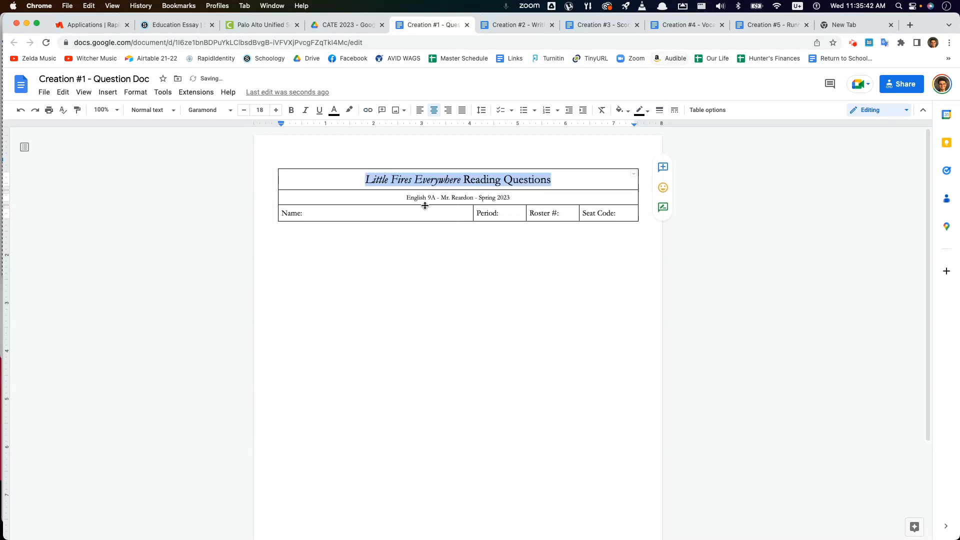
Step: Make the worksheet title and the class line below it bold
key(super+b)
click(400, 210)
click(418, 204)
click(521, 203)
drag(514, 198, 400, 198)
key(super+b)
click(394, 231)
click(310, 214)
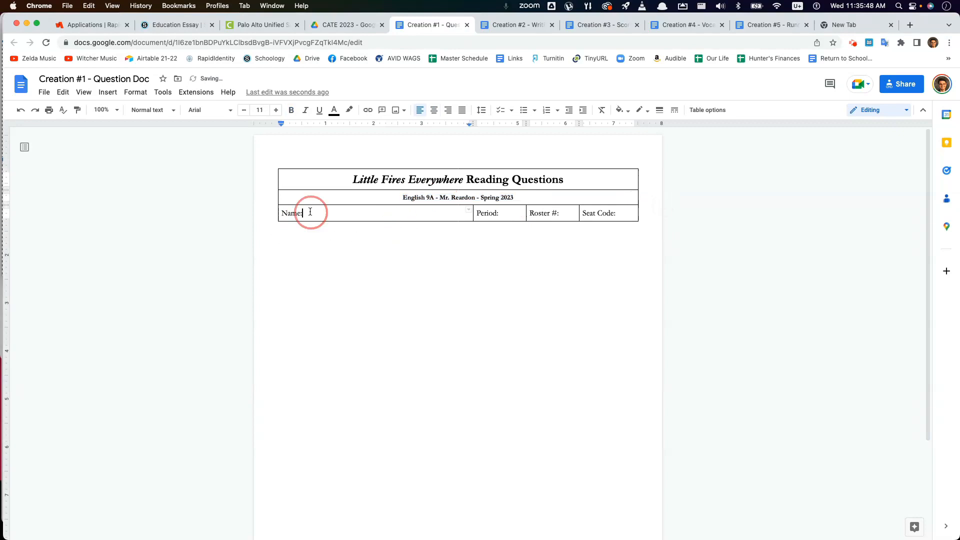
Step: Insert a table with 1 column and 10 rows below the header table, separated by a blank line
click(296, 242)
key(Return)
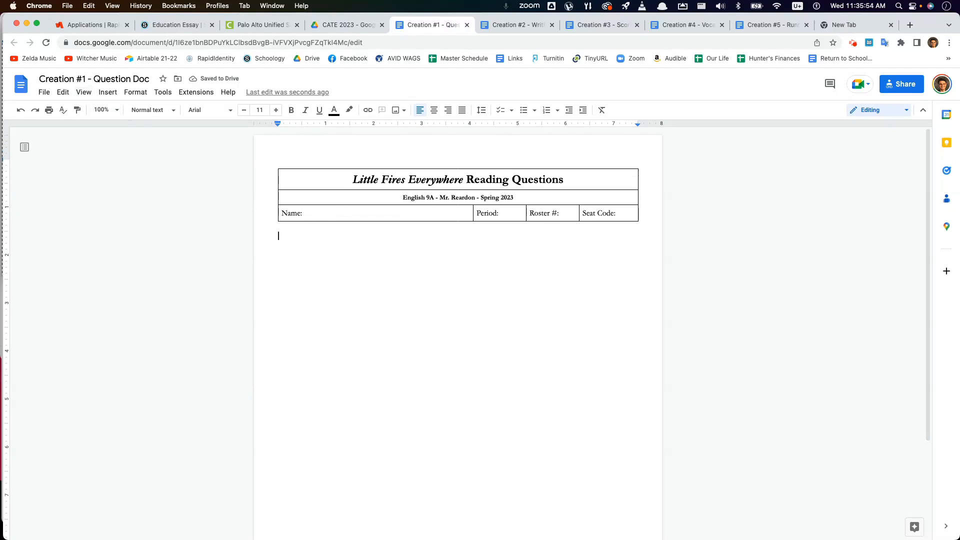
click(108, 92)
mouse_move(139, 131)
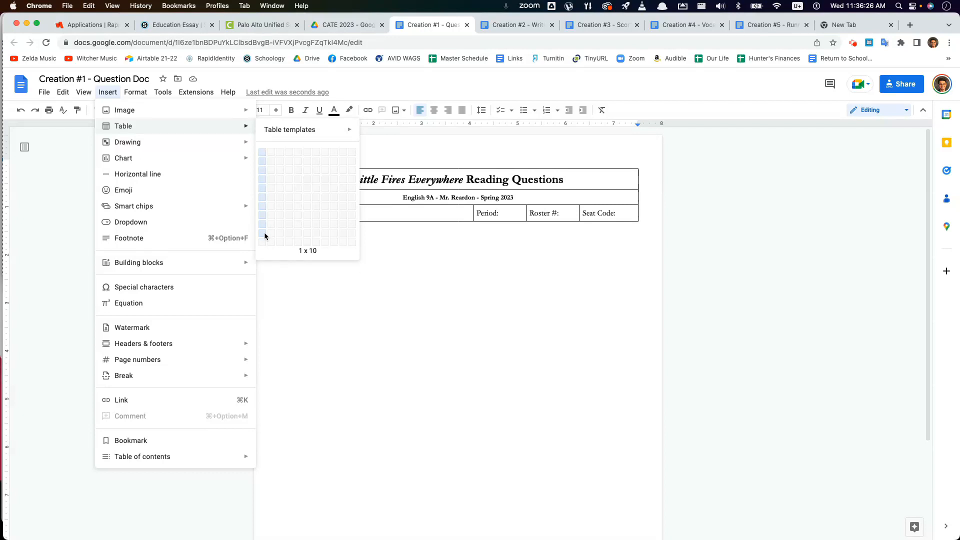
click(264, 235)
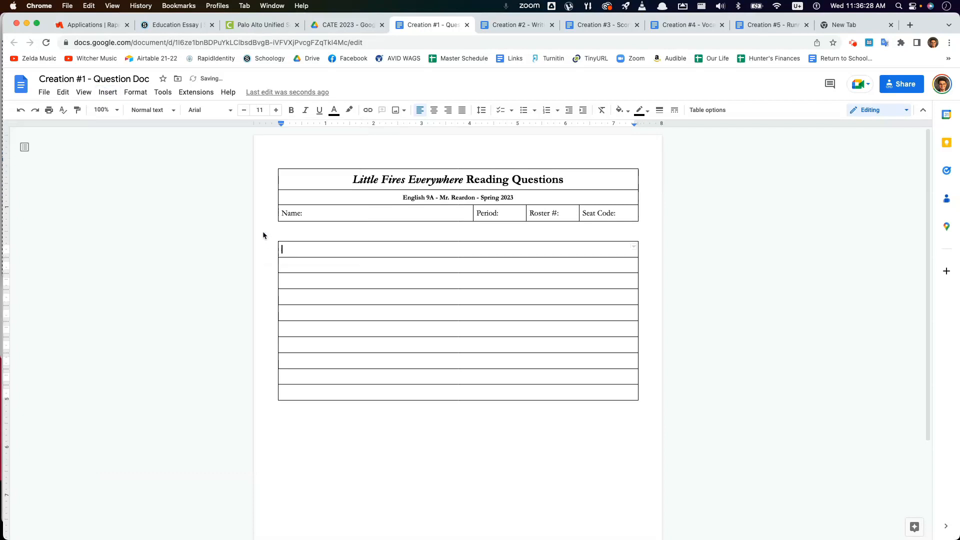
Step: Start a numbered list in the new table's first row with the item "Question"
click(302, 250)
text(1.)
click(329, 286)
click(307, 249)
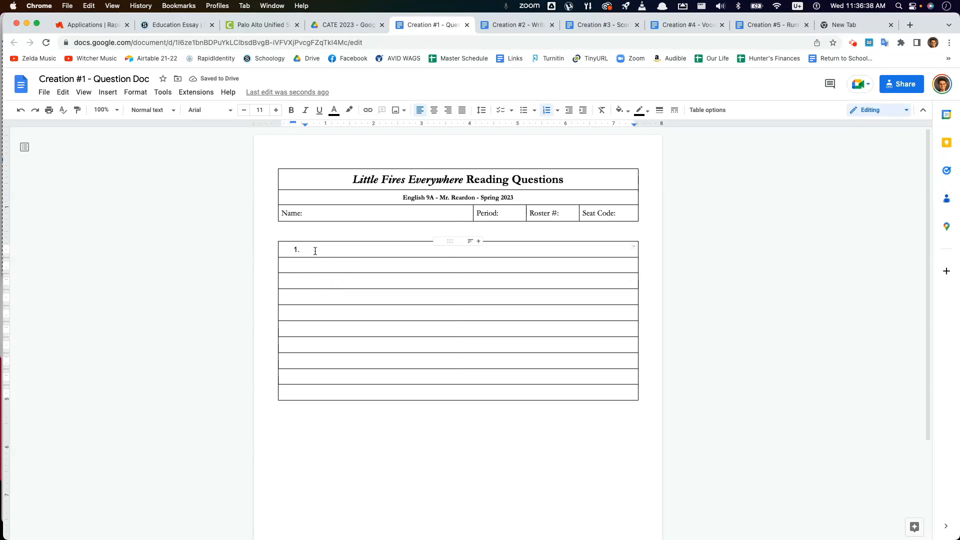
text(Question)
Step: Copy the word "Question" into the new table's third row as numbered item 2
drag(336, 249, 302, 247)
key(super+c)
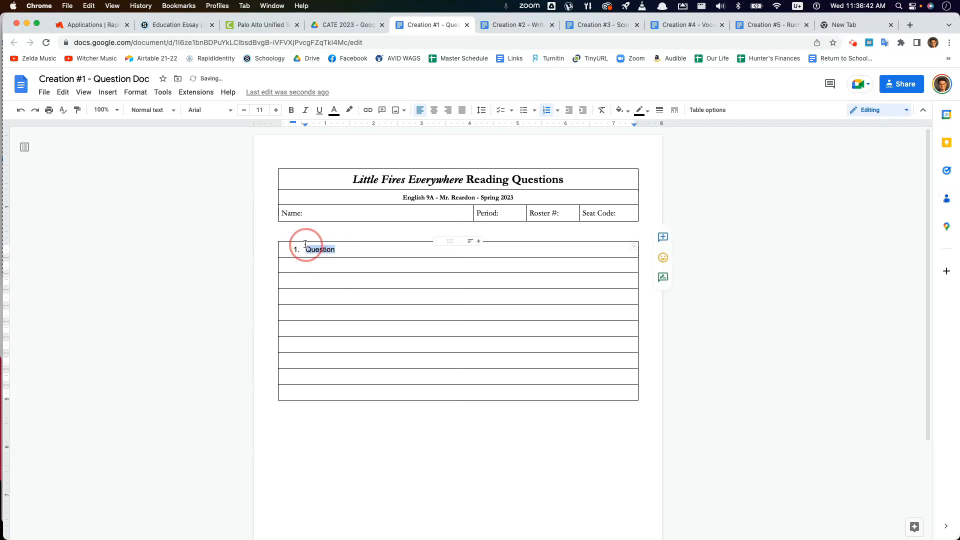
click(332, 283)
text(1.)
key(super+v)
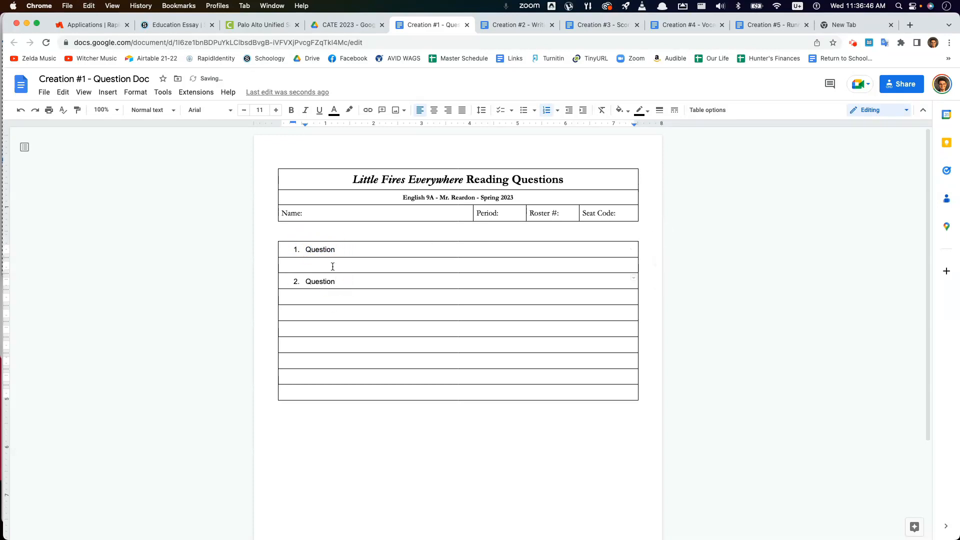
Step: Add "Question" as numbered items 3, 4 and 5 in the fifth, seventh and ninth rows
click(297, 313)
text(1.)
key(super+v)
click(302, 350)
text(1.)
key(super+v)
click(303, 376)
text(5.)
key(super+v)
click(313, 393)
click(349, 377)
click(339, 248)
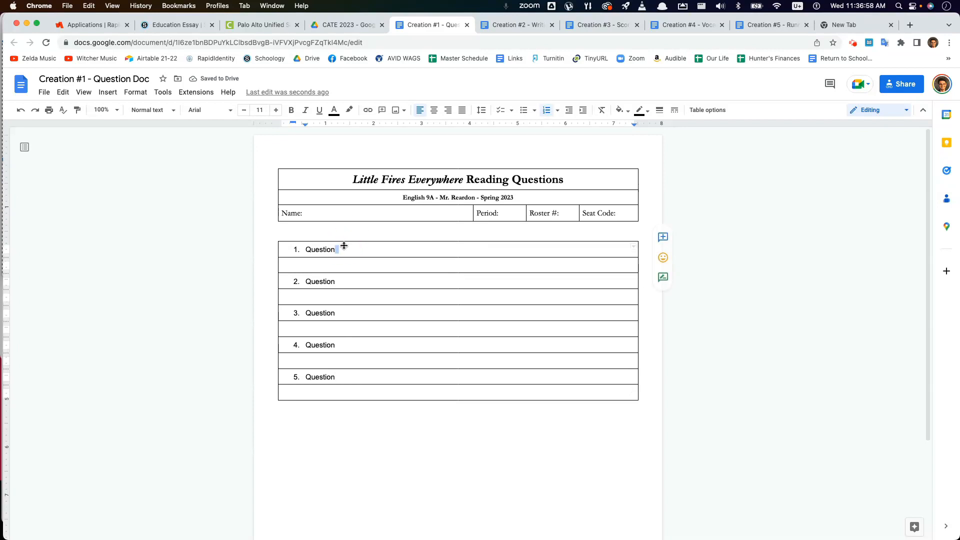
Step: Set a minimum row height of 1 inch for the blank row under question 1
click(331, 264)
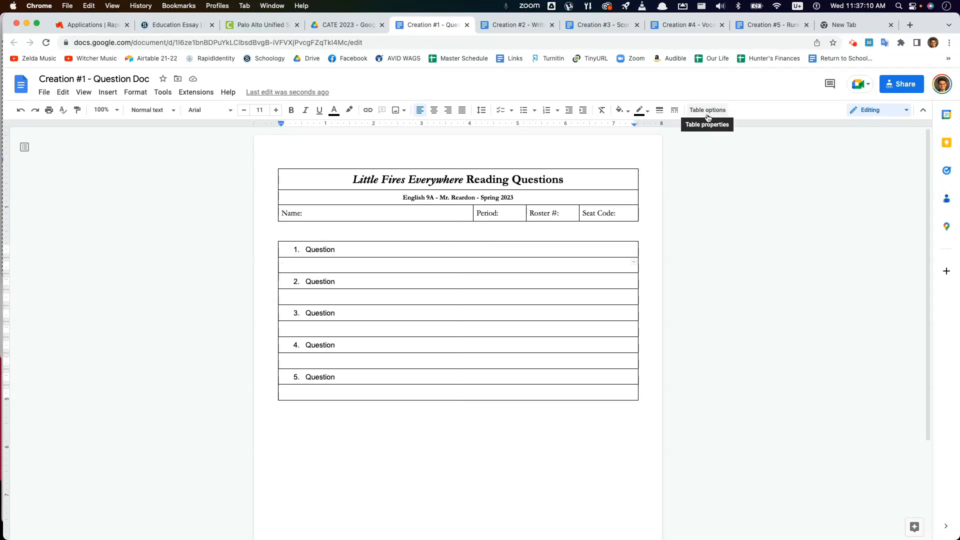
right_click(309, 268)
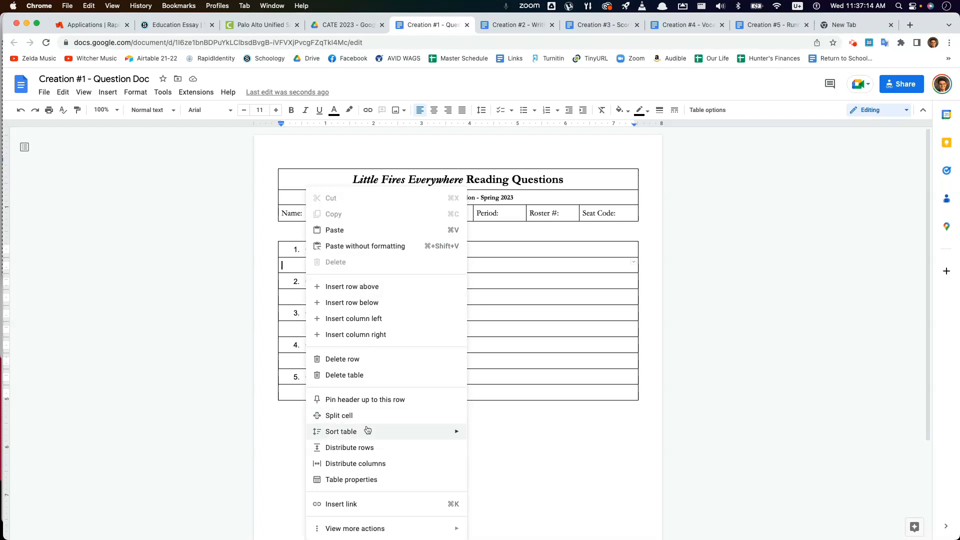
click(366, 480)
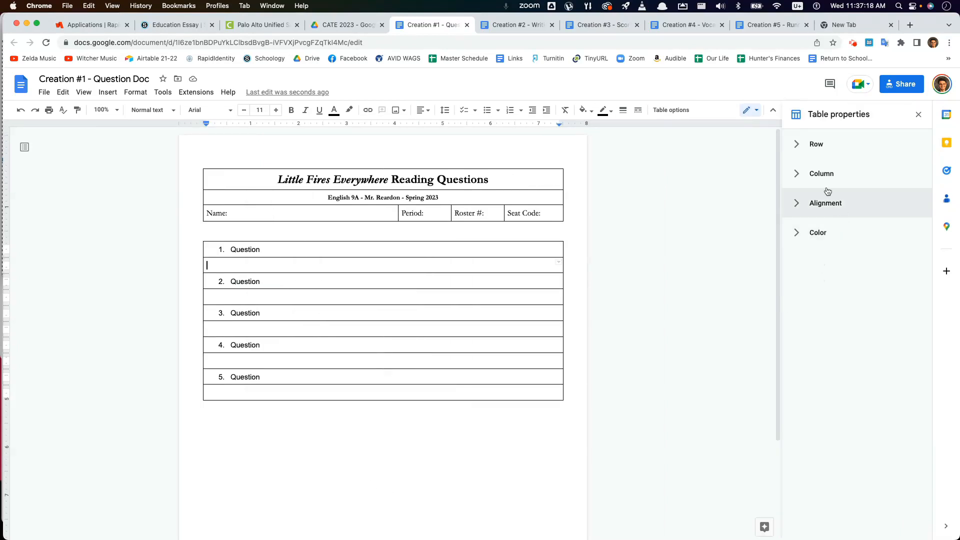
click(817, 150)
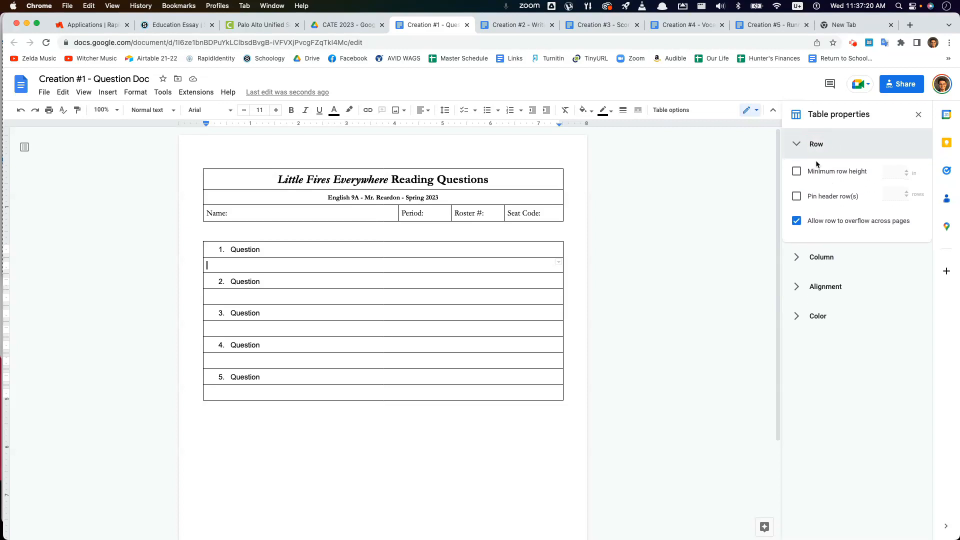
click(798, 174)
click(892, 175)
text(1)
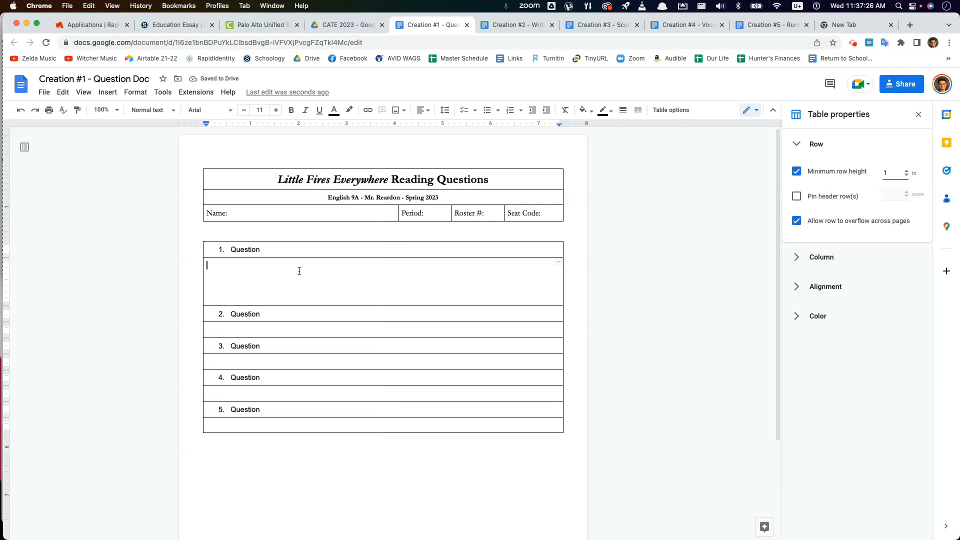
Step: Apply the 1-inch minimum row height to the blank row under question 2
scroll(353, 261, down, 2)
scroll(330, 259, down, 3)
scroll(279, 280, up, 2)
click(272, 260)
click(294, 224)
click(268, 262)
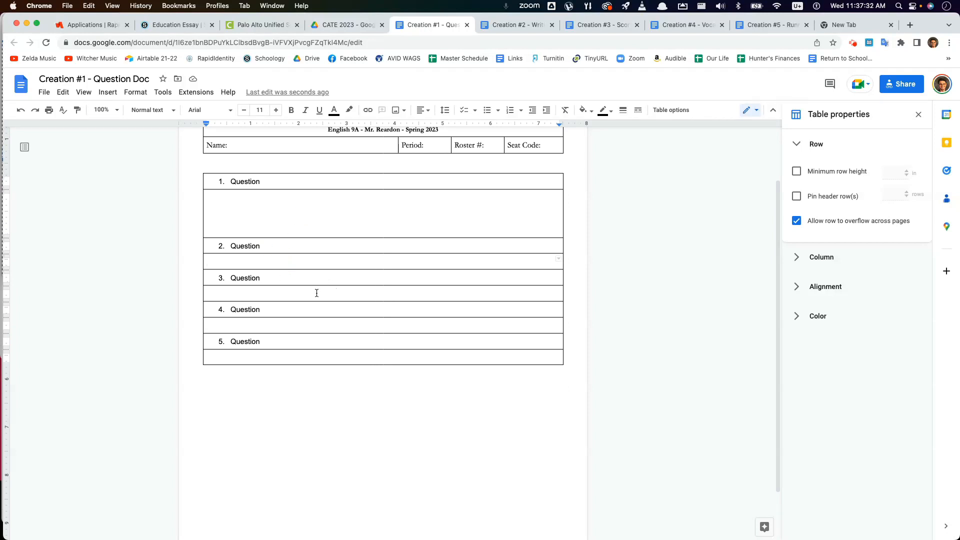
scroll(318, 300, down, 1)
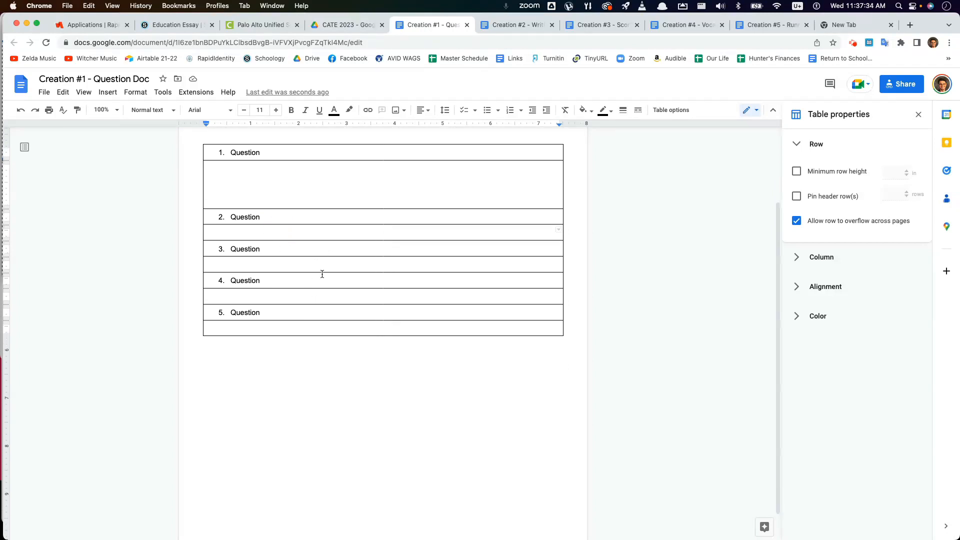
click(388, 224)
click(386, 234)
click(816, 175)
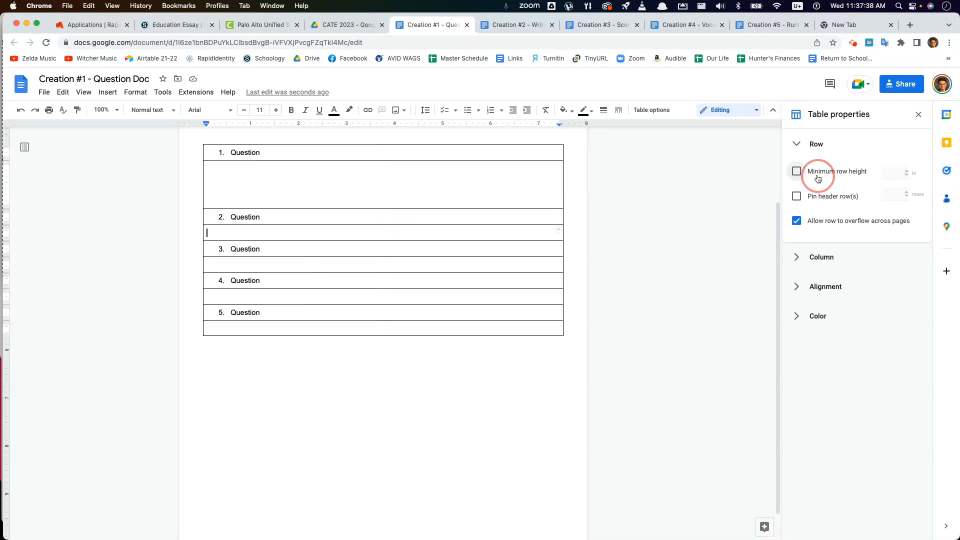
Step: Apply the 1-inch minimum row height to the blank rows under questions 3, 4 and 5
click(300, 303)
click(343, 298)
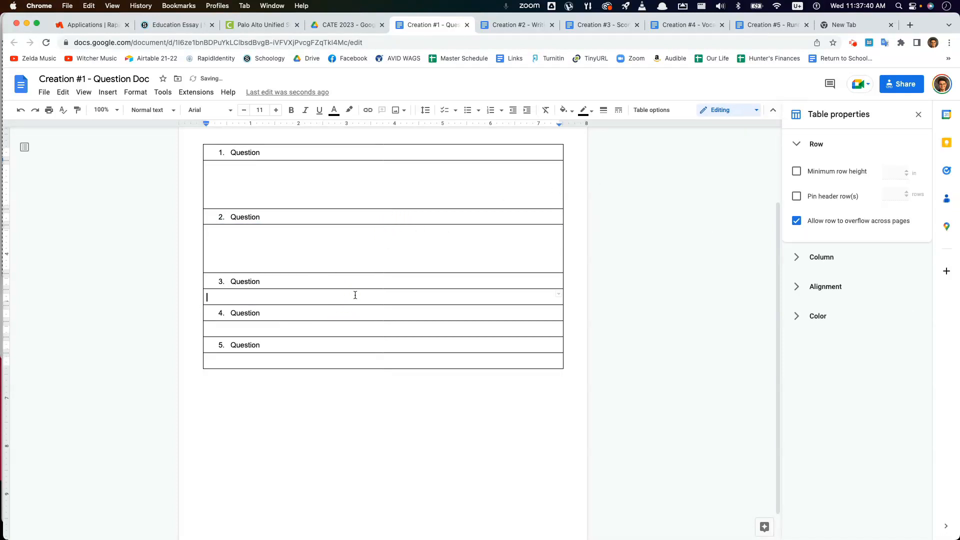
click(834, 171)
click(397, 362)
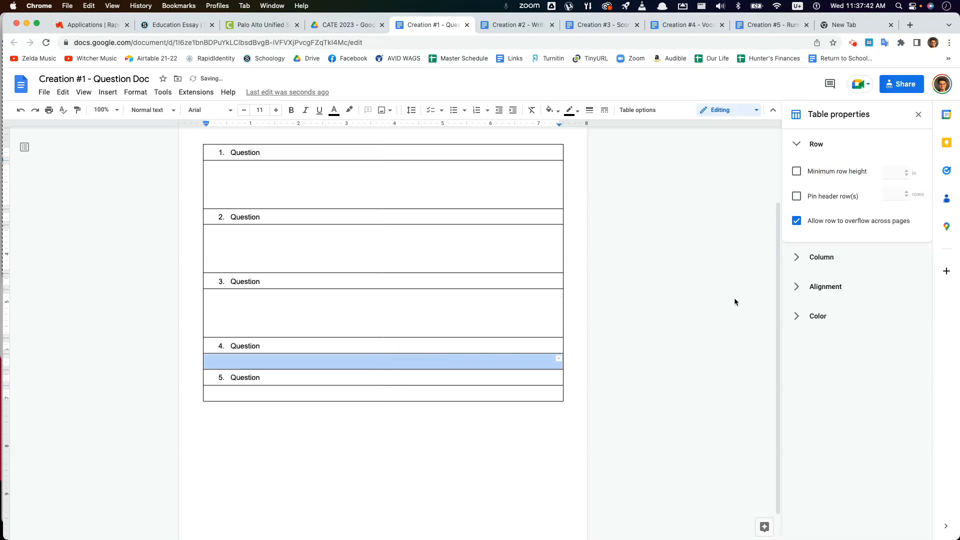
click(806, 171)
scroll(350, 380, down, 1)
click(325, 395)
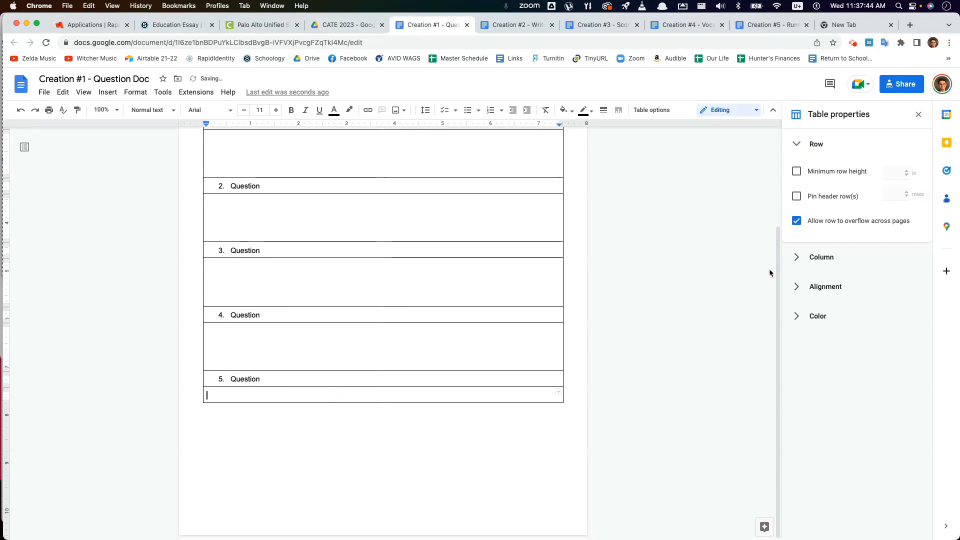
click(797, 171)
scroll(322, 424, up, 3)
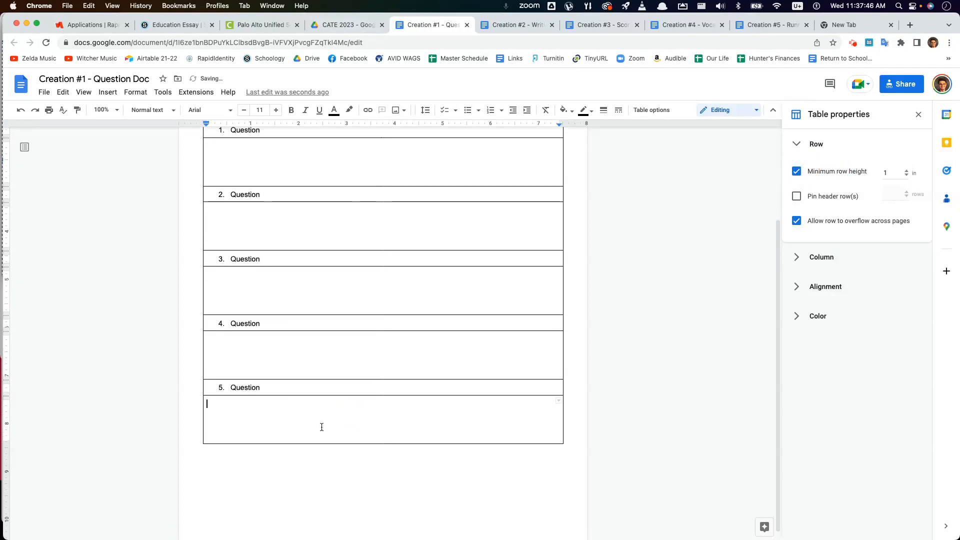
scroll(331, 432, down, 3)
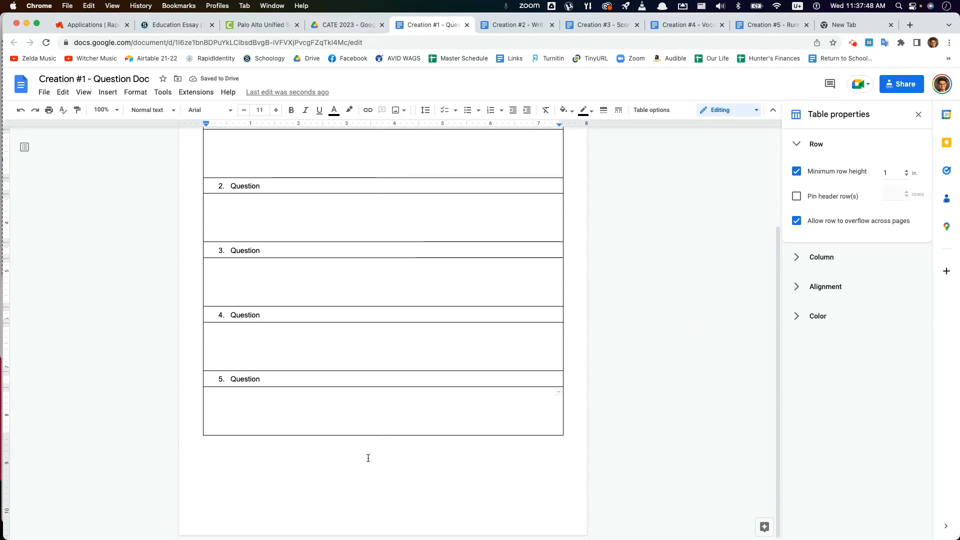
Step: Increase the minimum height of the blank rows under questions 1 and 2 to 1.3 inches
scroll(342, 422, up, 3)
click(343, 270)
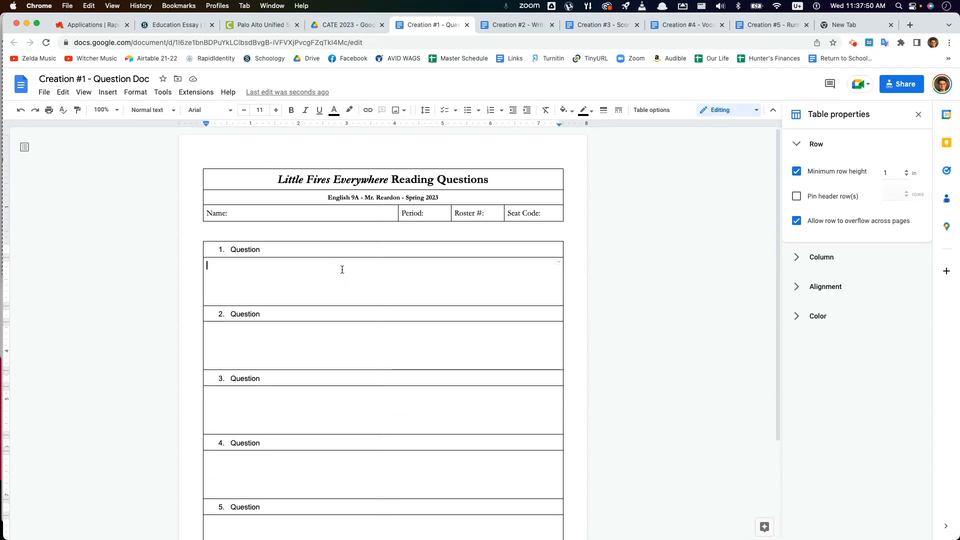
click(884, 174)
text(1.3)
double_click(454, 343)
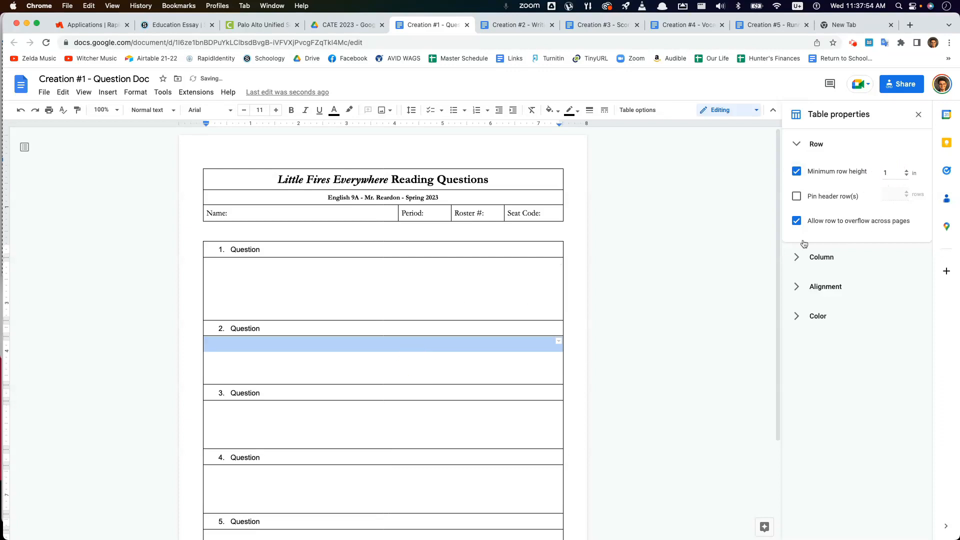
click(880, 173)
text(1.3)
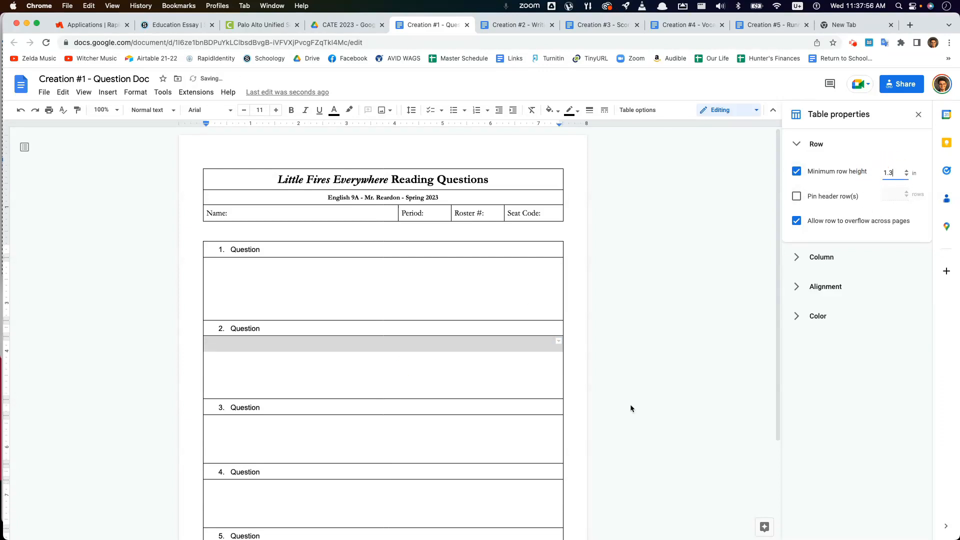
Step: Increase the minimum height of the blank row under question 3 to 1.3 inches
scroll(376, 384, down, 3)
click(406, 254)
click(885, 173)
key(BackSpace)
text(1.3)
click(330, 335)
click(365, 326)
drag(892, 173, 880, 175)
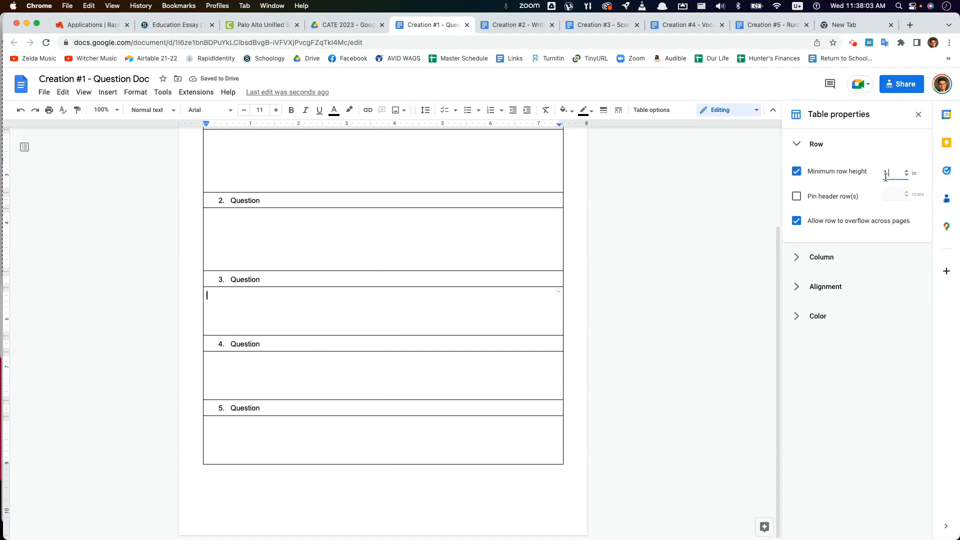
text(1.3)
Step: Increase the minimum height of the blank rows under questions 4 and 5 to 1.3 inches
click(414, 394)
drag(894, 173, 876, 175)
text(1.3)
click(404, 472)
text(1.3)
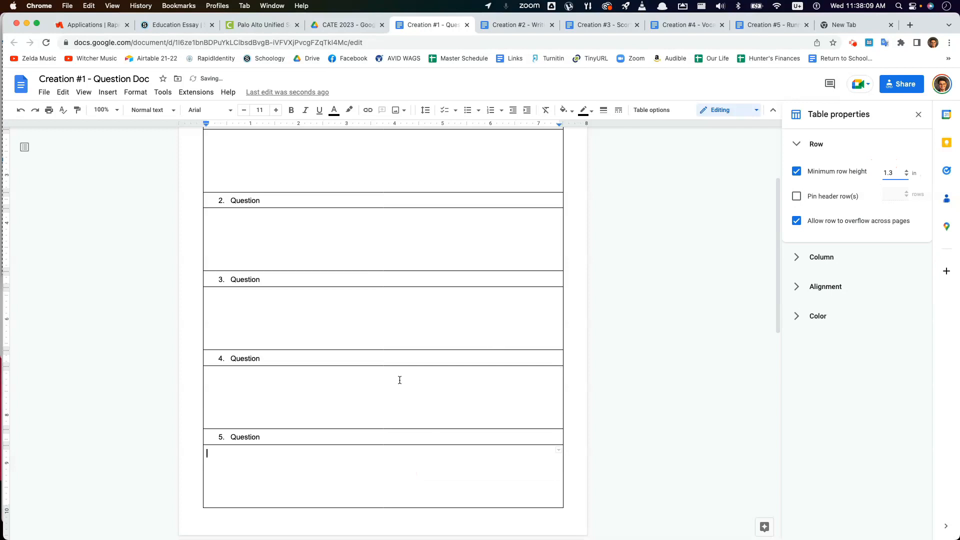
Step: Check the answer rows of all five questions on the page and close the table properties
scroll(403, 395, down, 3)
click(374, 360)
key(Up)
scroll(369, 426, up, 5)
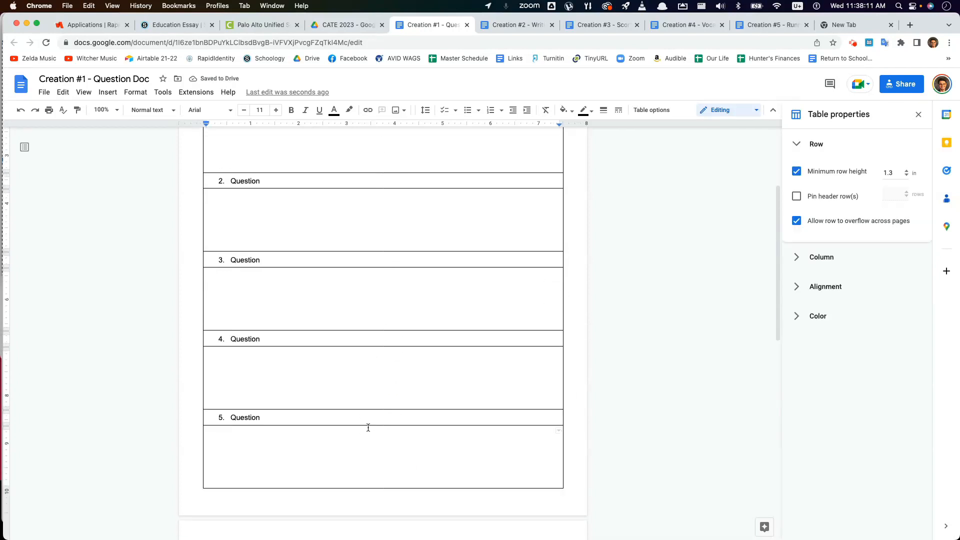
click(289, 300)
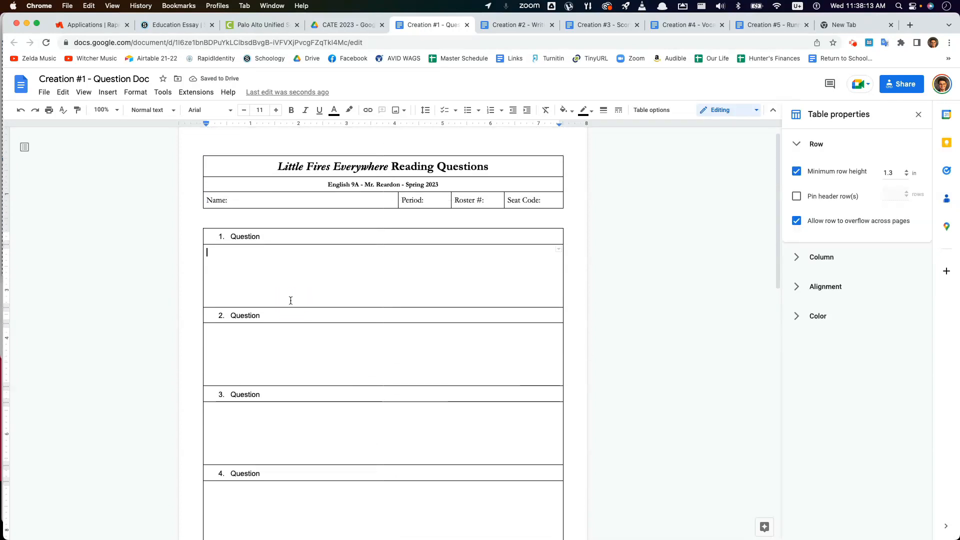
scroll(432, 431, up, 1)
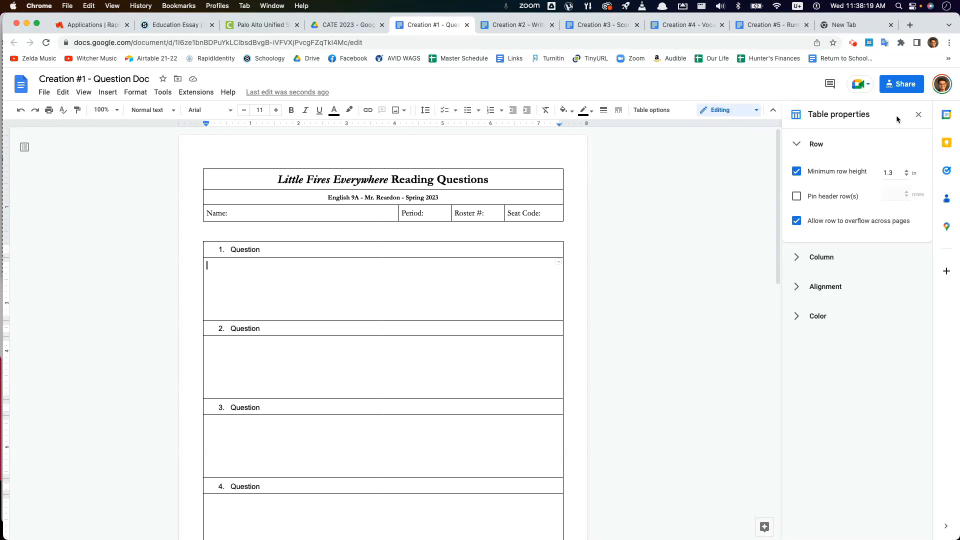
click(918, 115)
Step: Change the border color of the whole header table to medium gray
click(310, 213)
drag(329, 177, 590, 207)
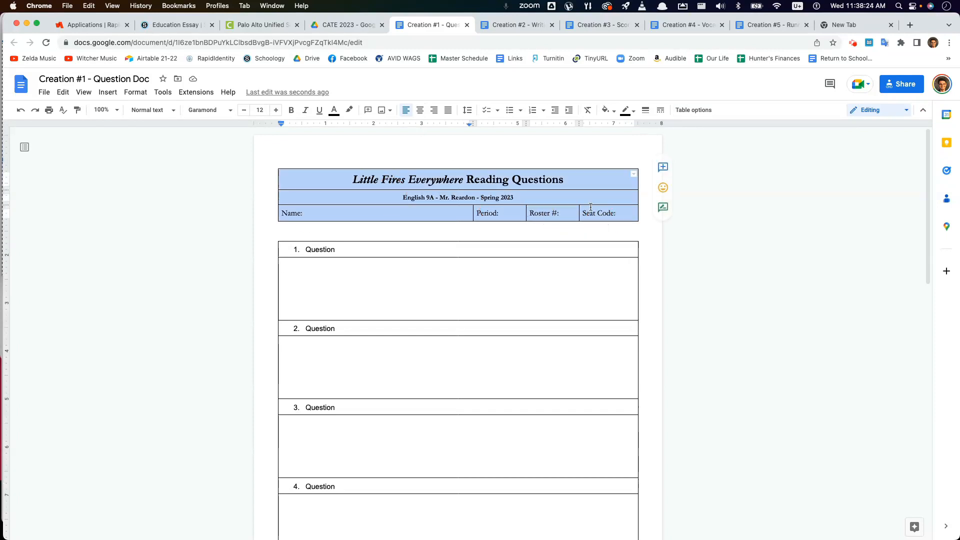
click(531, 207)
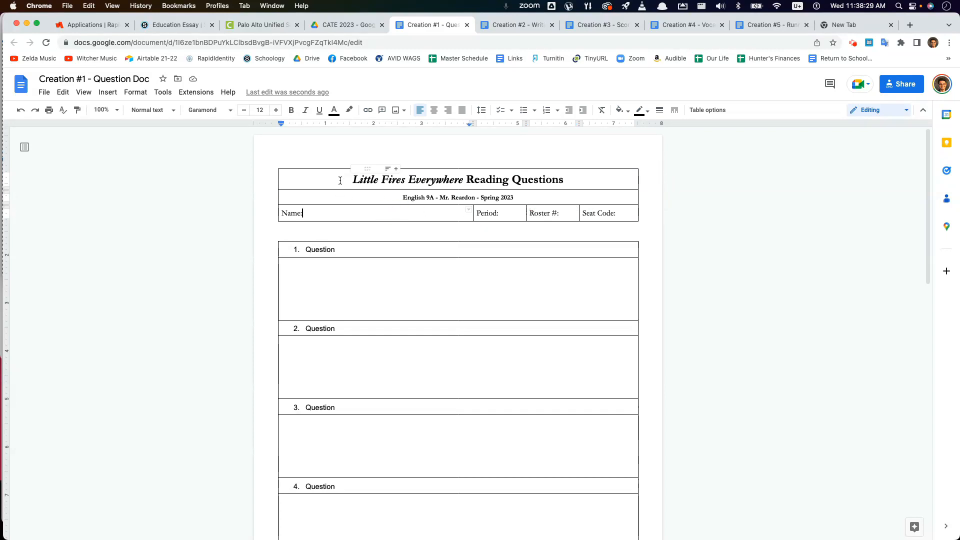
drag(342, 179, 588, 212)
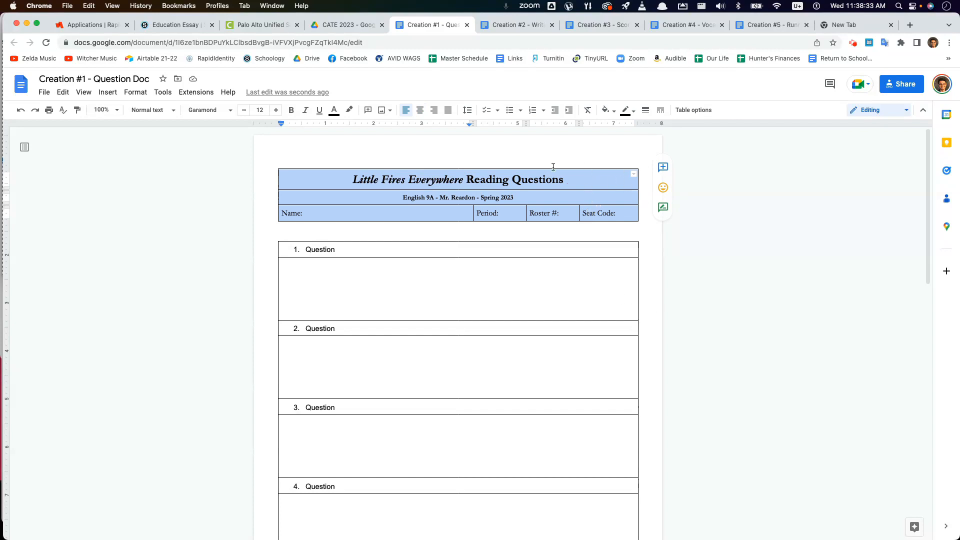
drag(353, 188, 594, 215)
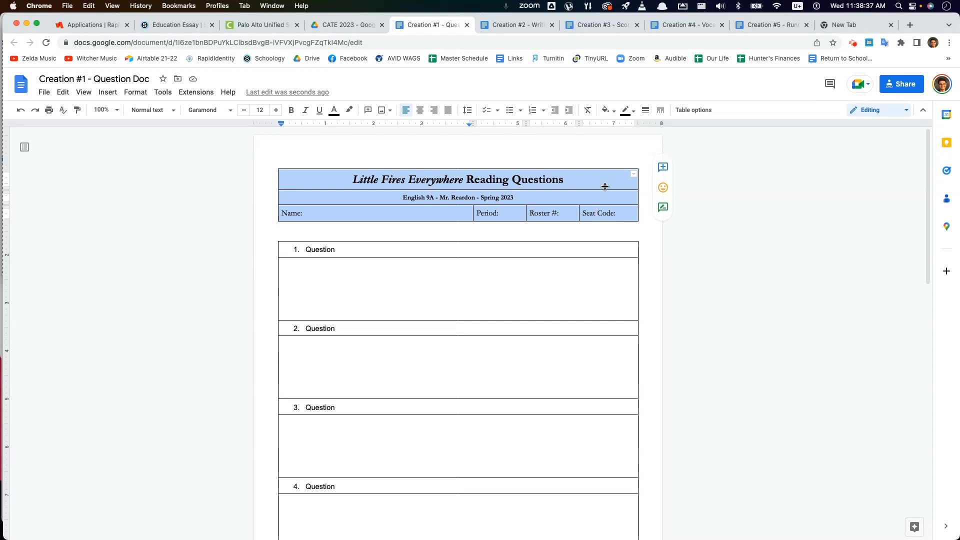
click(631, 112)
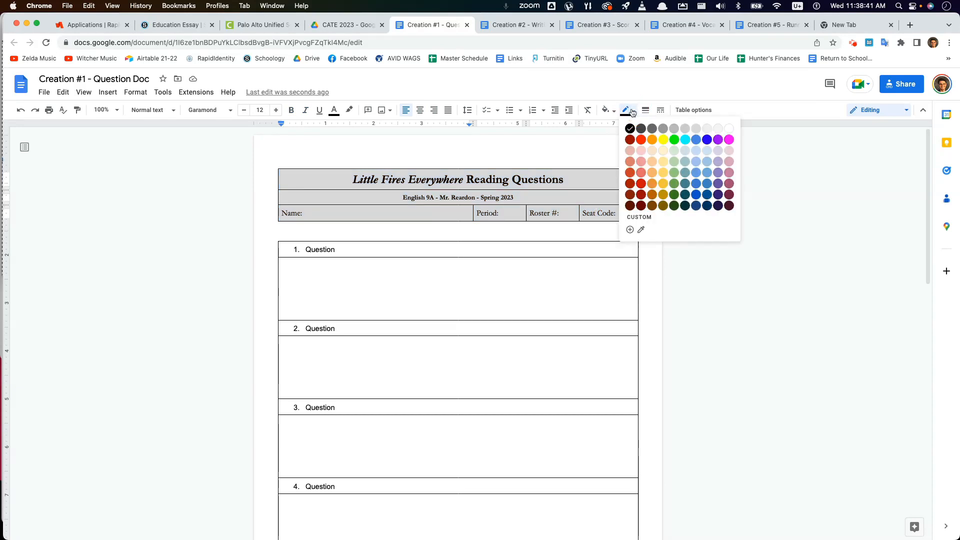
click(663, 129)
Step: Apply the same medium gray border color to the entire five-question table
click(323, 298)
drag(291, 251, 372, 331)
scroll(372, 313, down, 6)
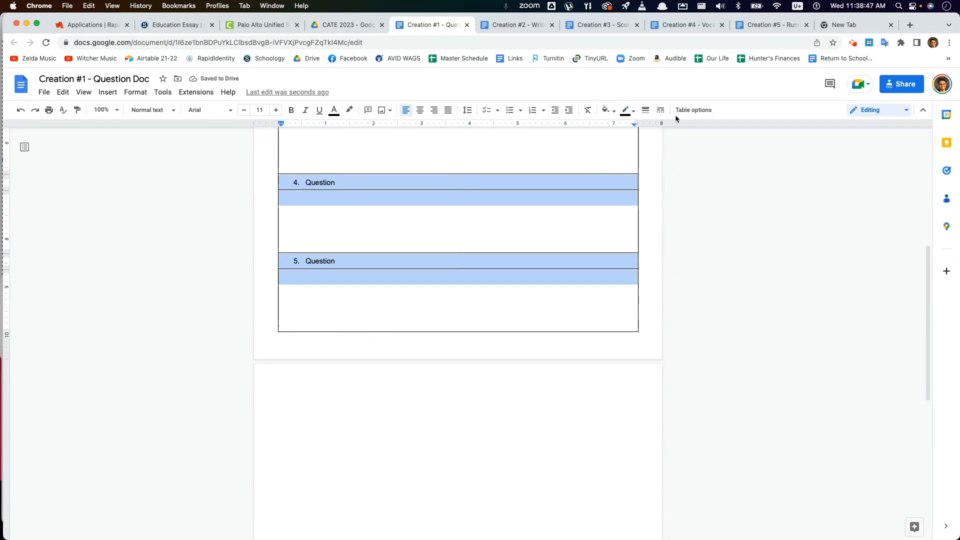
click(606, 111)
click(608, 113)
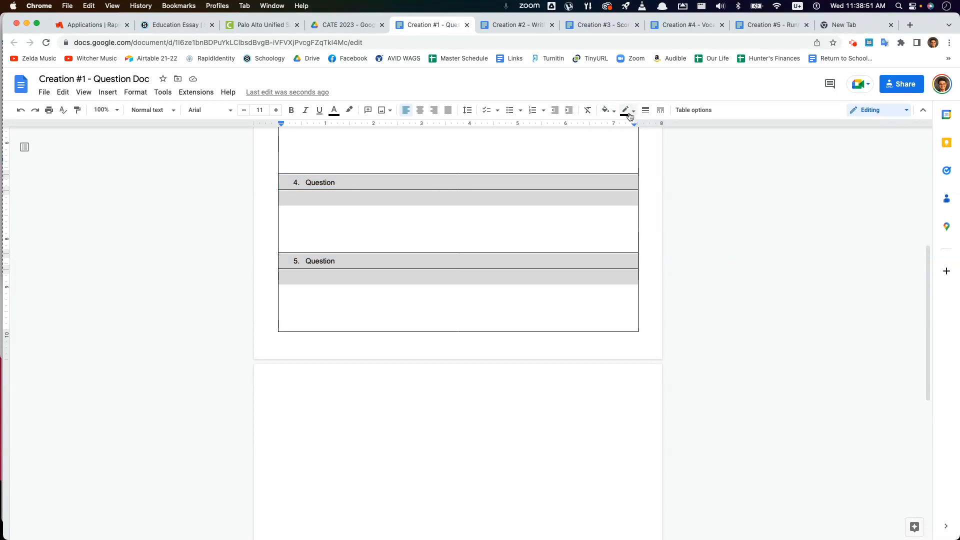
click(627, 112)
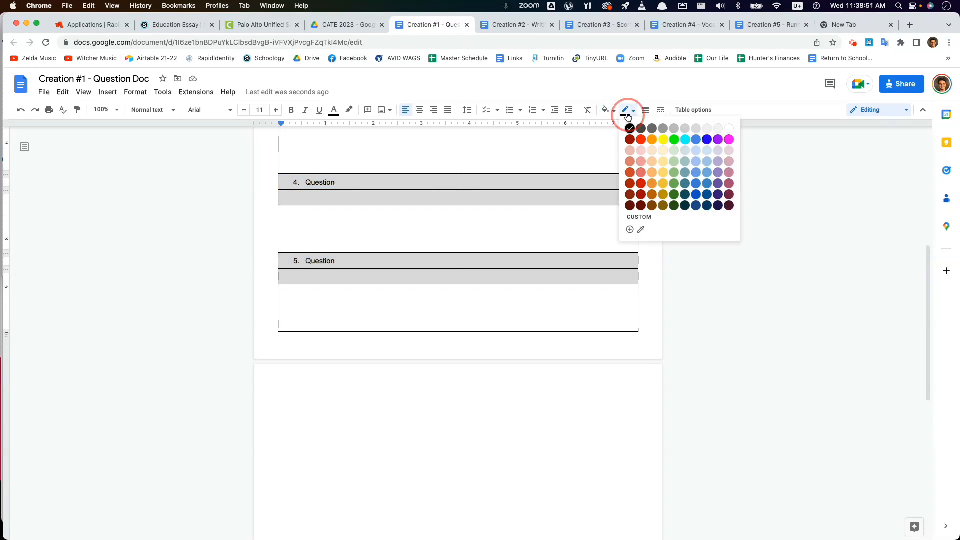
click(663, 129)
click(382, 424)
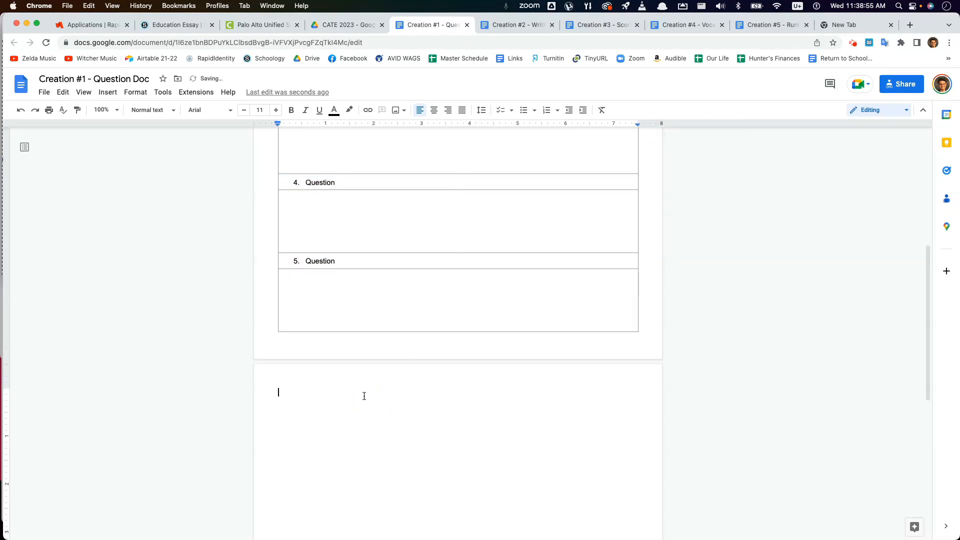
Step: Set the font size of the empty line below the question table to 1 to remove the extra page
click(323, 405)
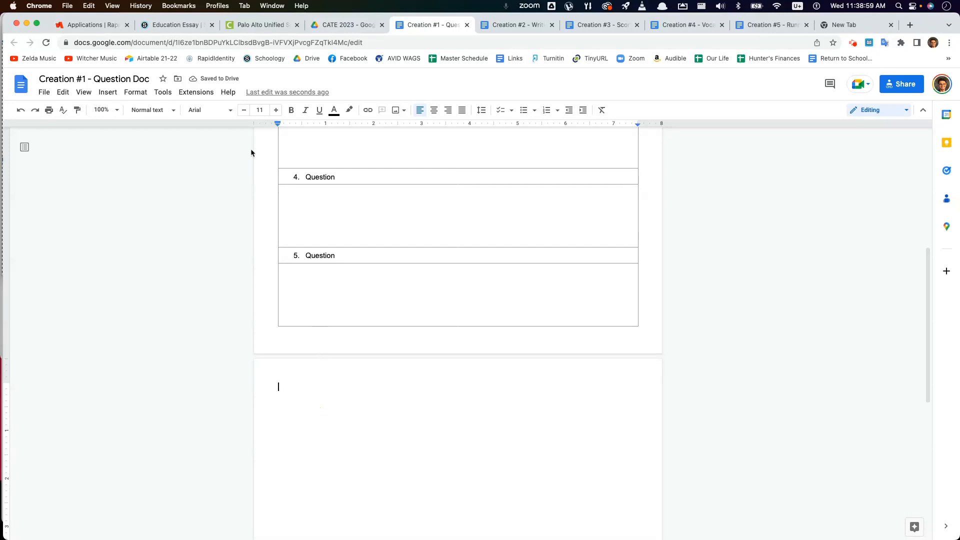
click(259, 110)
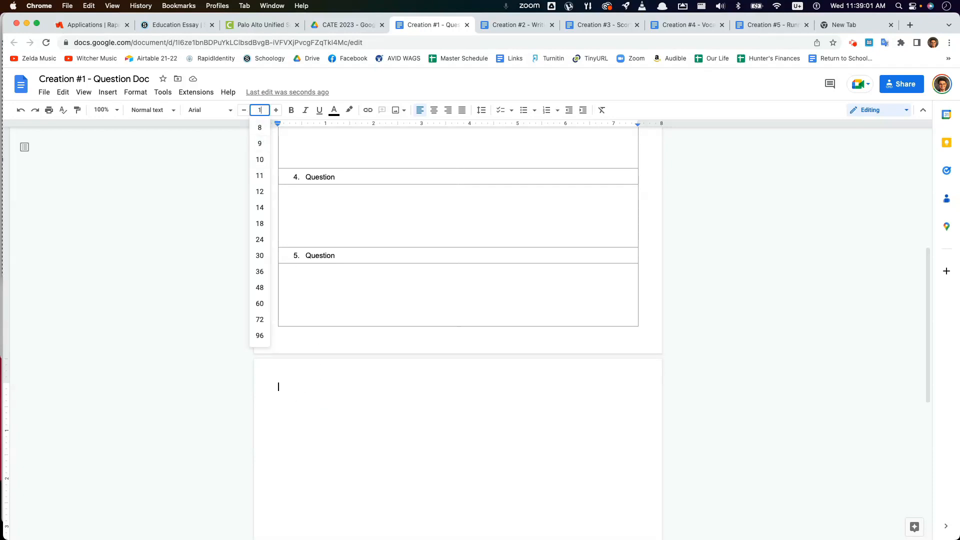
text(1)
key(Return)
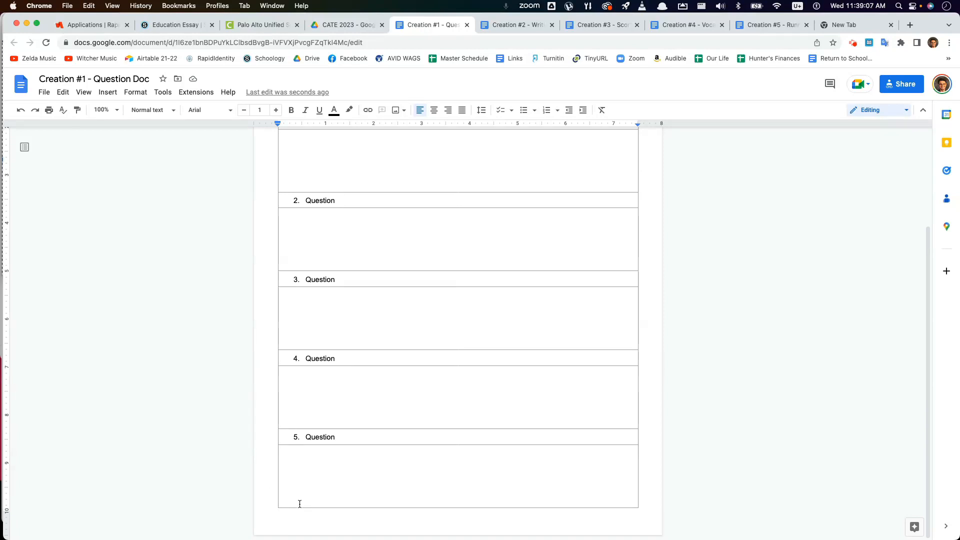
Step: Review the worksheet from the header to question 5 to check its layout on a single page
scroll(320, 510, up, 3)
scroll(343, 493, down, 3)
scroll(394, 450, up, 3)
scroll(377, 458, down, 1)
scroll(381, 451, down, 5)
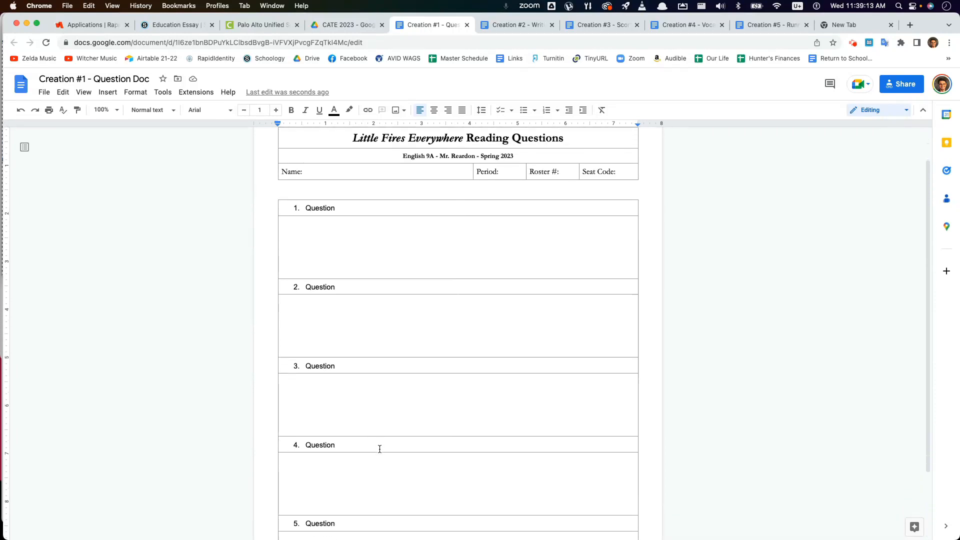
scroll(371, 445, up, 1)
scroll(369, 453, up, 2)
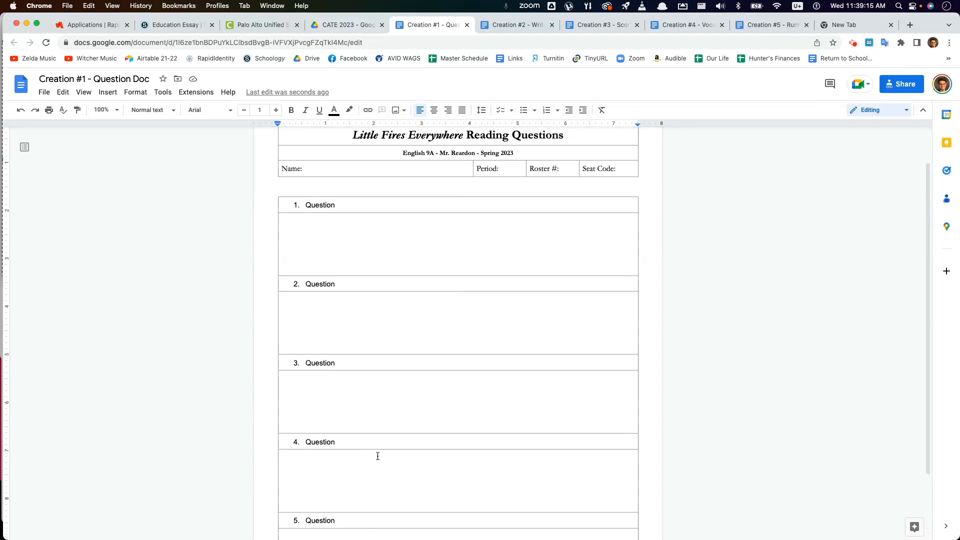
scroll(280, 267, up, 1)
Step: Format all text in the five-question table as Garamond, size 12
click(297, 232)
drag(291, 220, 396, 499)
scroll(386, 287, down, 2)
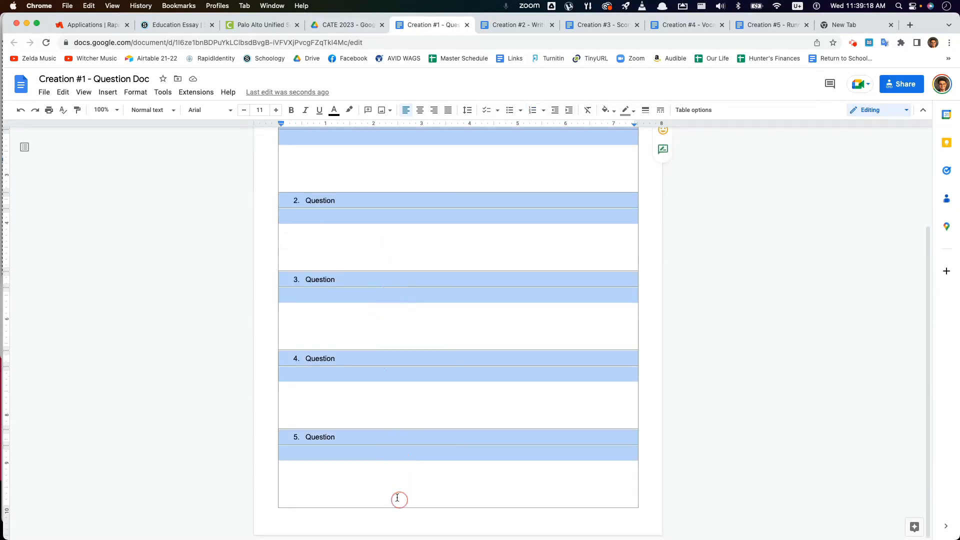
click(195, 115)
click(216, 169)
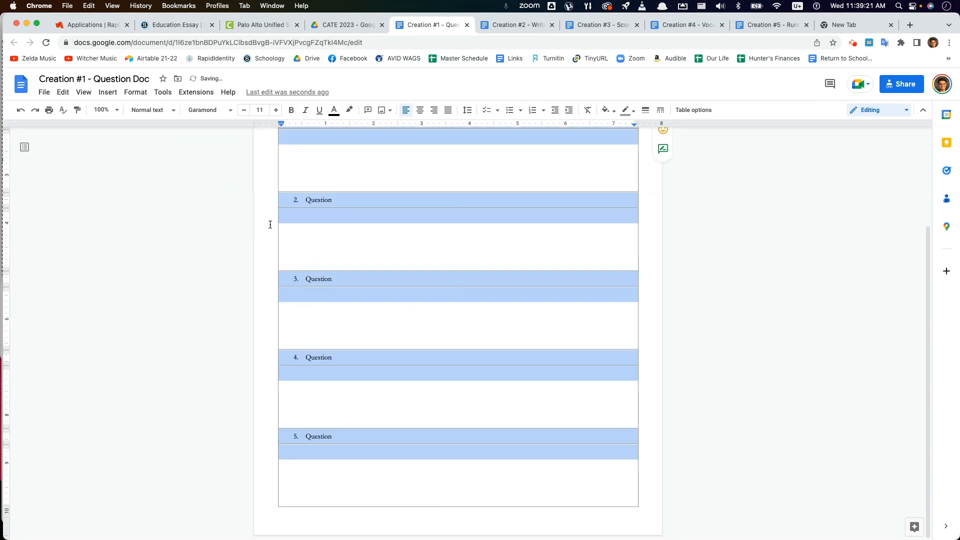
click(356, 229)
scroll(346, 262, up, 3)
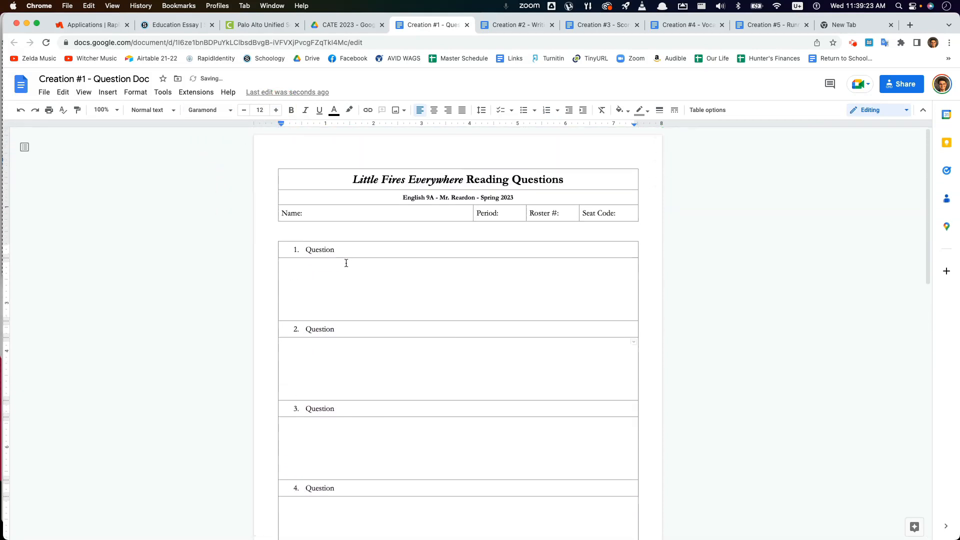